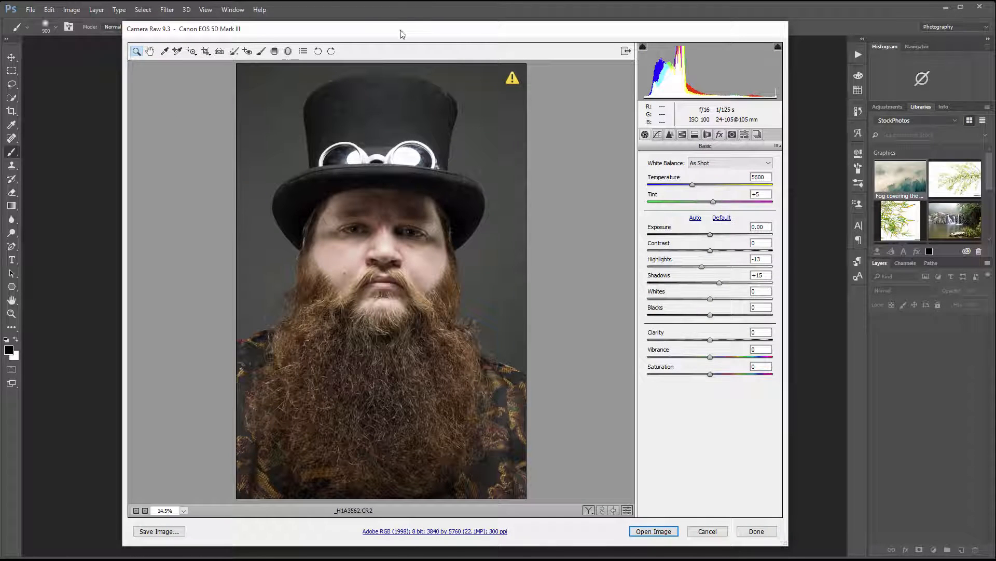
Step: Open the raw file's workflow options to check its color space, bit depth and size
{"action": "left_click_drag", "start_coordinate": [400, 34], "coordinate": [436, 30]}
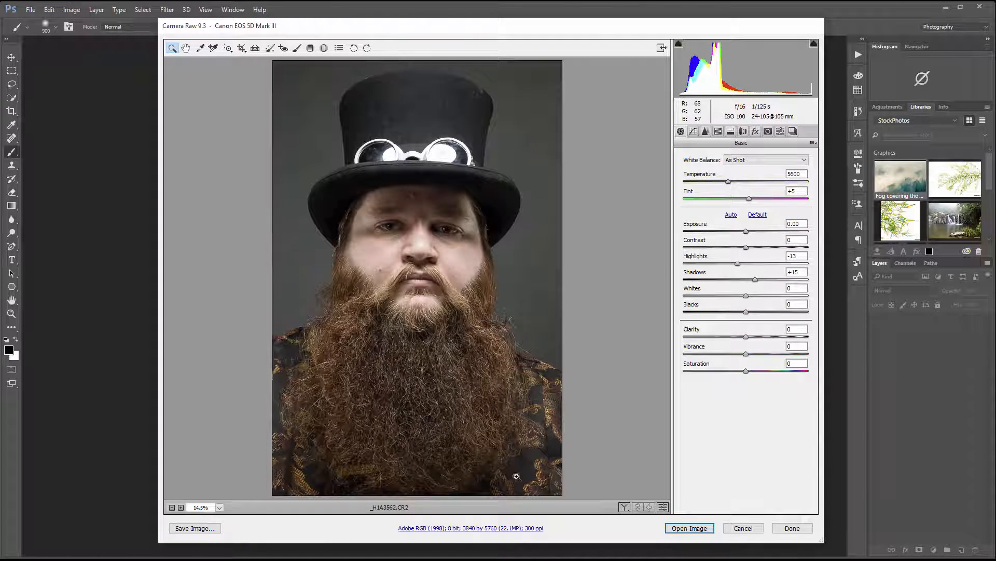
{"action": "left_click", "coordinate": [513, 528]}
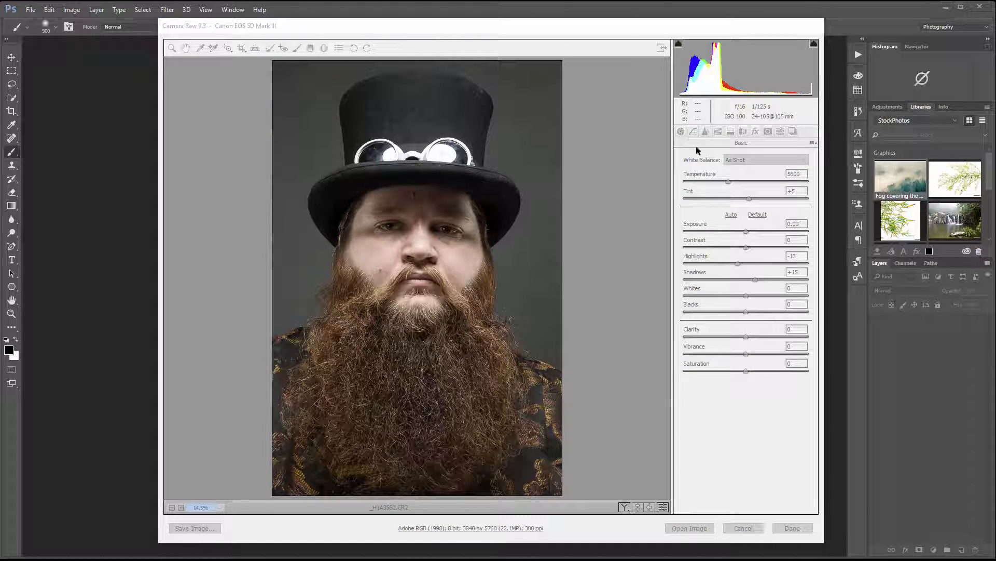
Step: Enable Remove Chromatic Aberration in the lens corrections and set the sharpening Amount to 96
{"action": "left_click", "coordinate": [743, 134]}
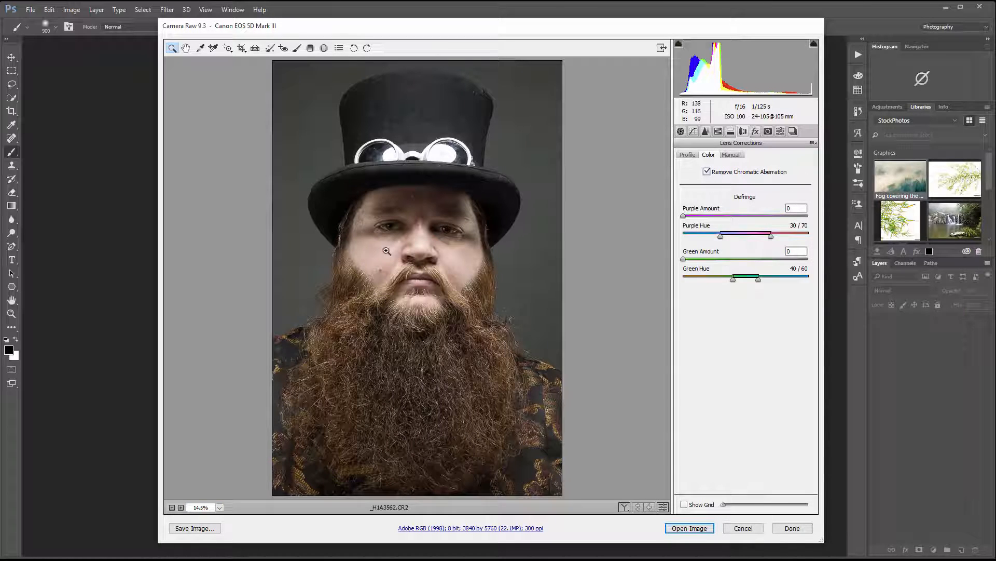
{"action": "left_click", "coordinate": [706, 131]}
{"action": "left_click_drag", "start_coordinate": [783, 173], "coordinate": [777, 172]}
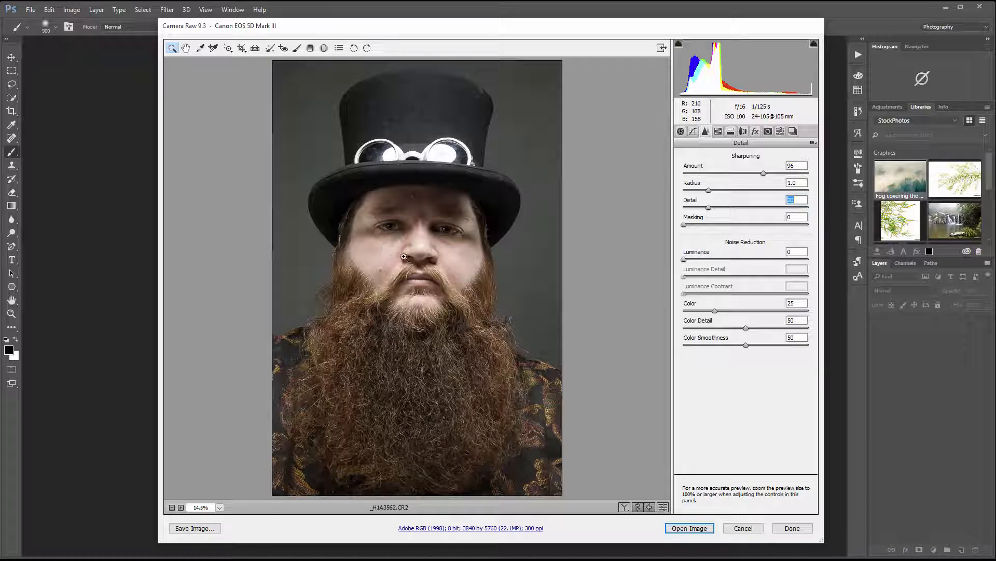
Step: Set Highlights to -49 and Shadows to about +43, and open the raw image for editing
{"action": "left_click", "coordinate": [682, 132]}
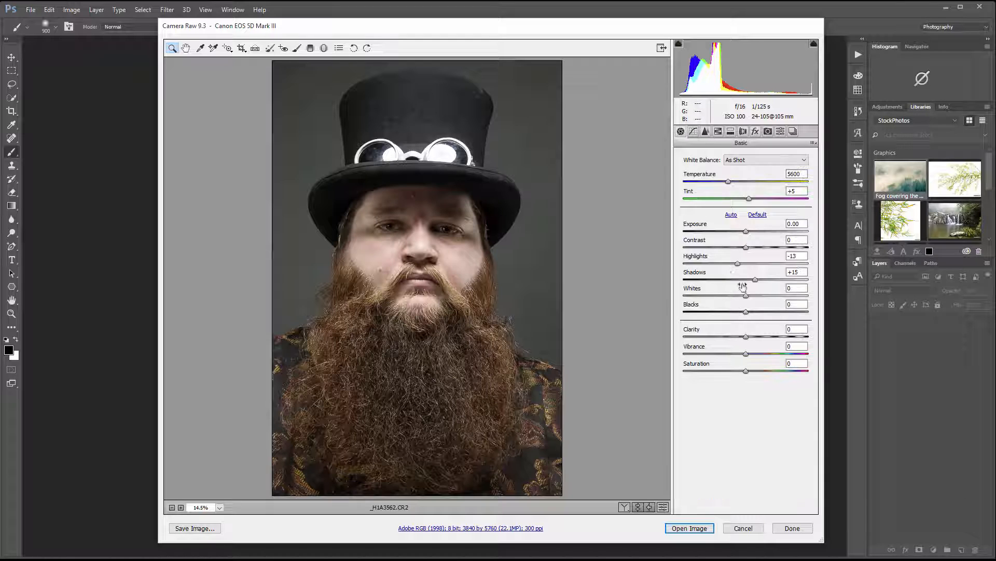
{"action": "left_click_drag", "start_coordinate": [746, 263], "coordinate": [777, 289]}
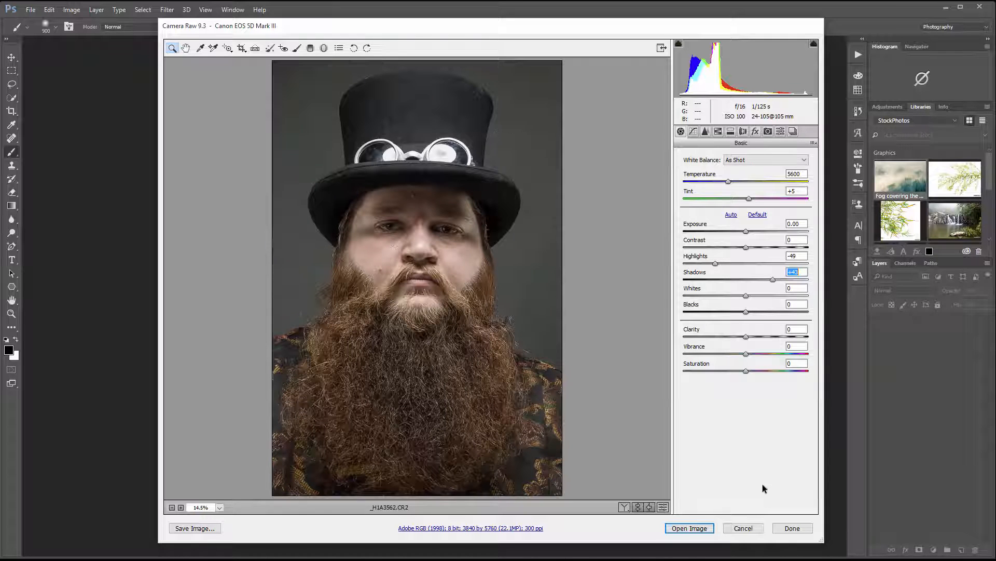
{"action": "left_click", "coordinate": [681, 528]}
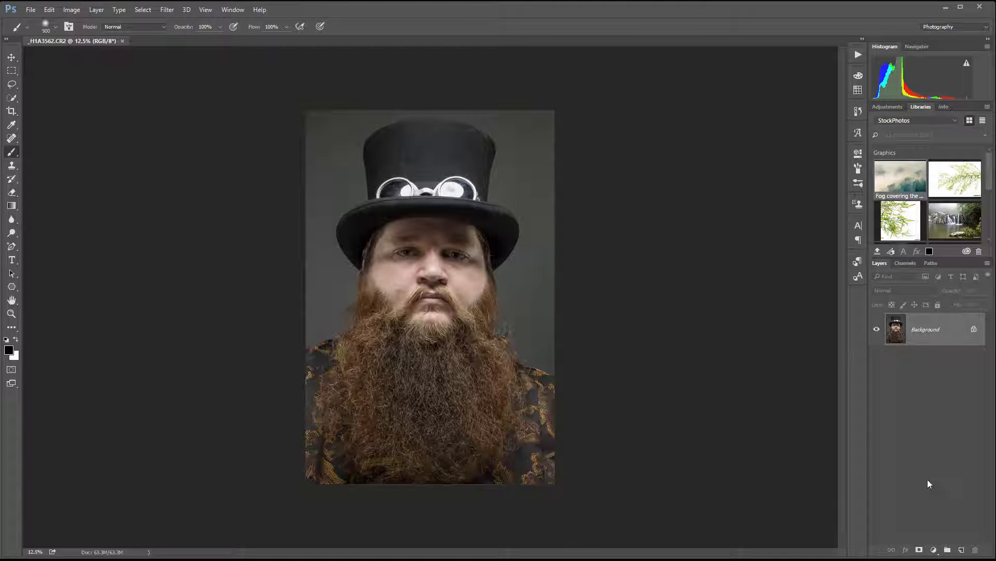
Step: Duplicate the Background layer and rename the copy Main
{"action": "left_click_drag", "start_coordinate": [932, 336], "coordinate": [961, 549]}
{"action": "double_click", "coordinate": [932, 329]}
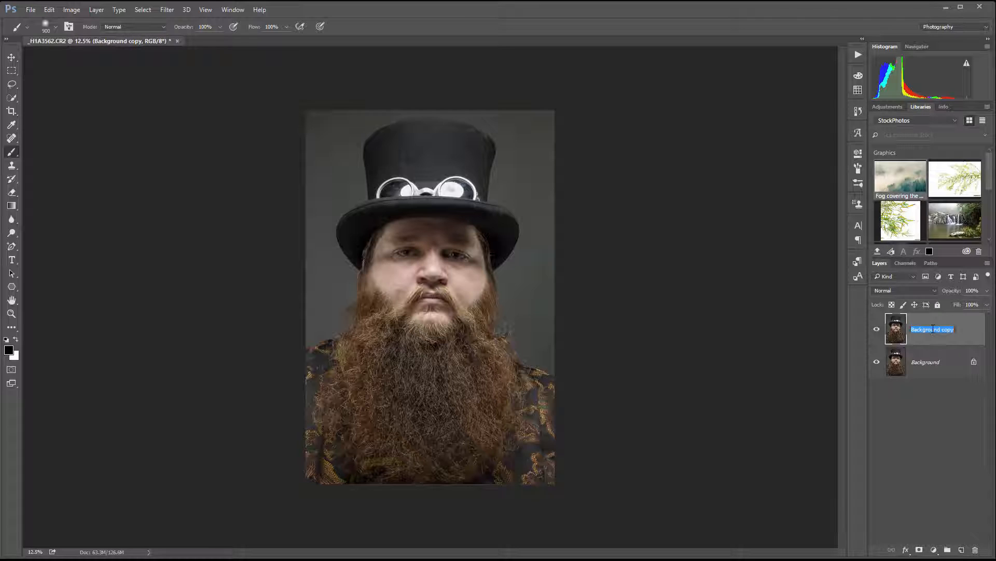
{"action": "type", "text": "Main"}
{"action": "key", "text": "Return"}
Step: Select the grey backdrop on both sides of the man and above his hat with the Quick Selection tool
{"action": "key", "text": "ctrl+0"}
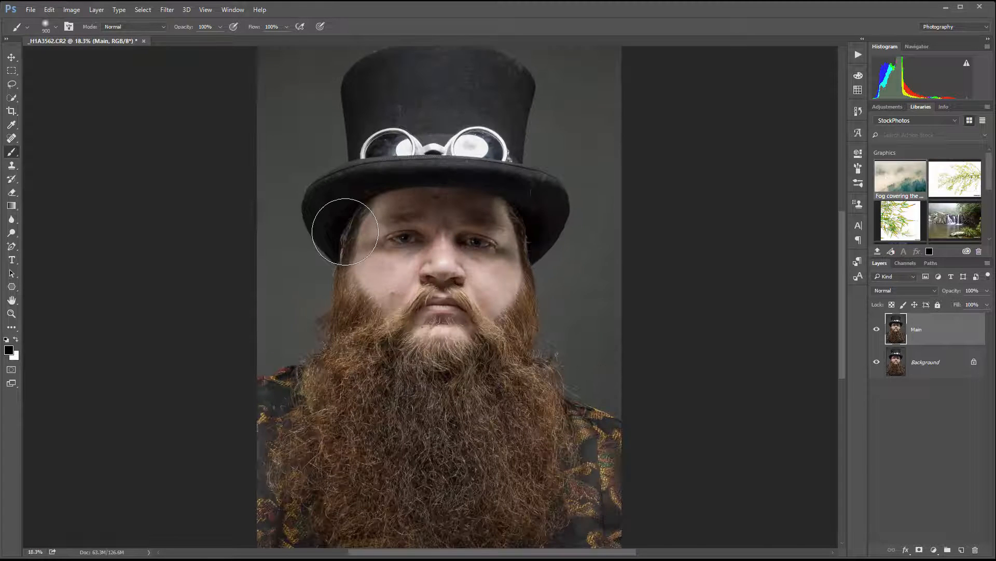
{"action": "left_click", "coordinate": [13, 98]}
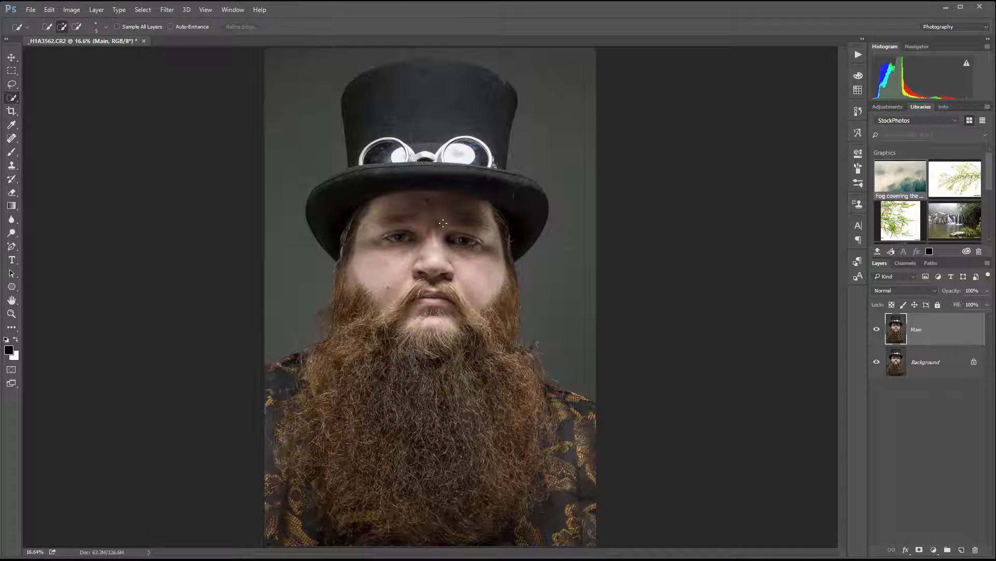
{"action": "scroll", "coordinate": [314, 139], "scroll_direction": "up", "scroll_amount": 1}
{"action": "scroll", "coordinate": [313, 139], "scroll_direction": "down", "scroll_amount": 2}
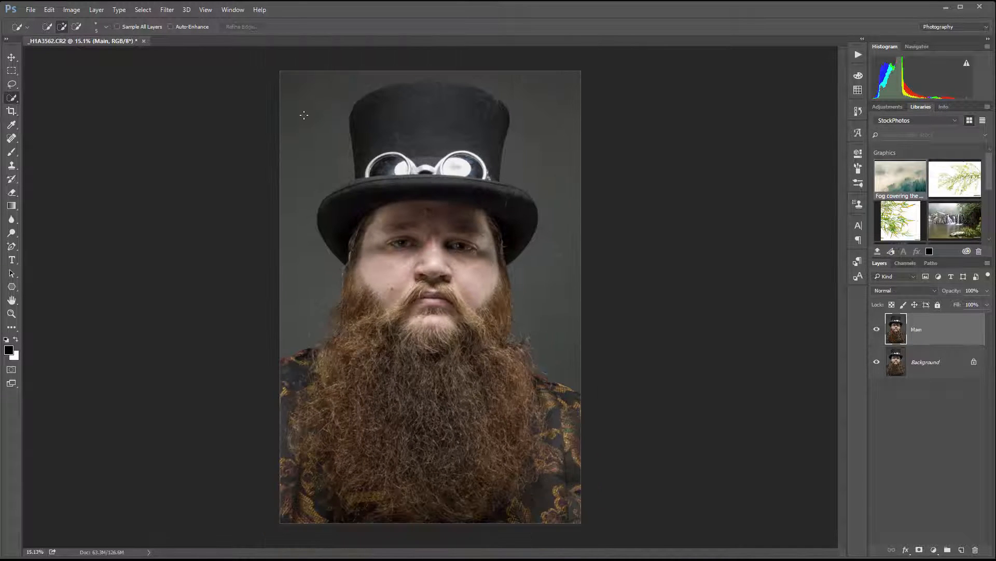
{"action": "left_click_drag", "start_coordinate": [298, 137], "coordinate": [291, 167]}
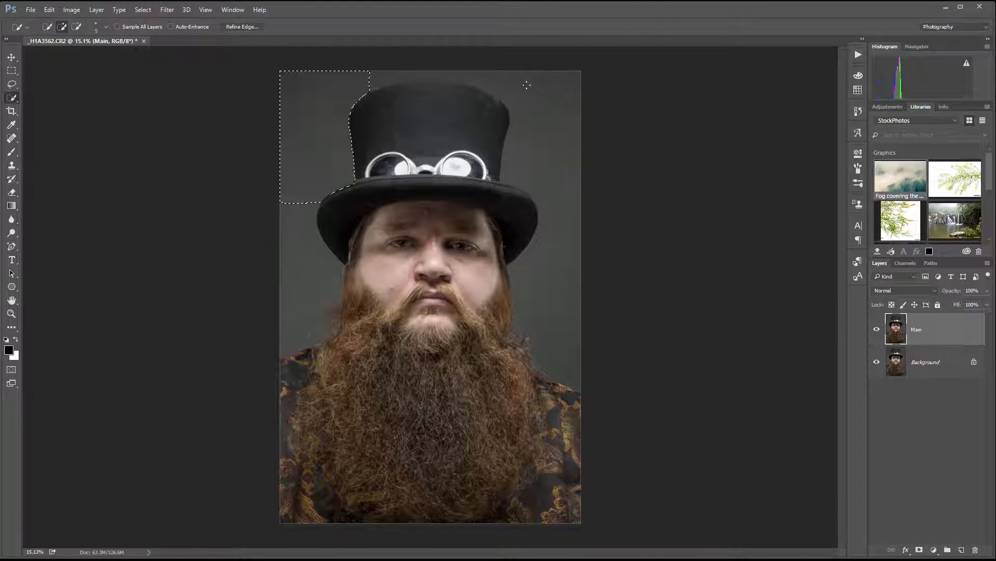
{"action": "mouse_move", "coordinate": [422, 69]}
{"action": "left_mouse_down"}
{"action": "mouse_move", "coordinate": [399, 70]}
{"action": "mouse_move", "coordinate": [419, 74]}
{"action": "left_mouse_up"}
{"action": "mouse_move", "coordinate": [511, 83]}
{"action": "left_mouse_down"}
{"action": "mouse_move", "coordinate": [537, 91]}
{"action": "mouse_move", "coordinate": [564, 198]}
{"action": "mouse_move", "coordinate": [555, 325]}
{"action": "left_mouse_up"}
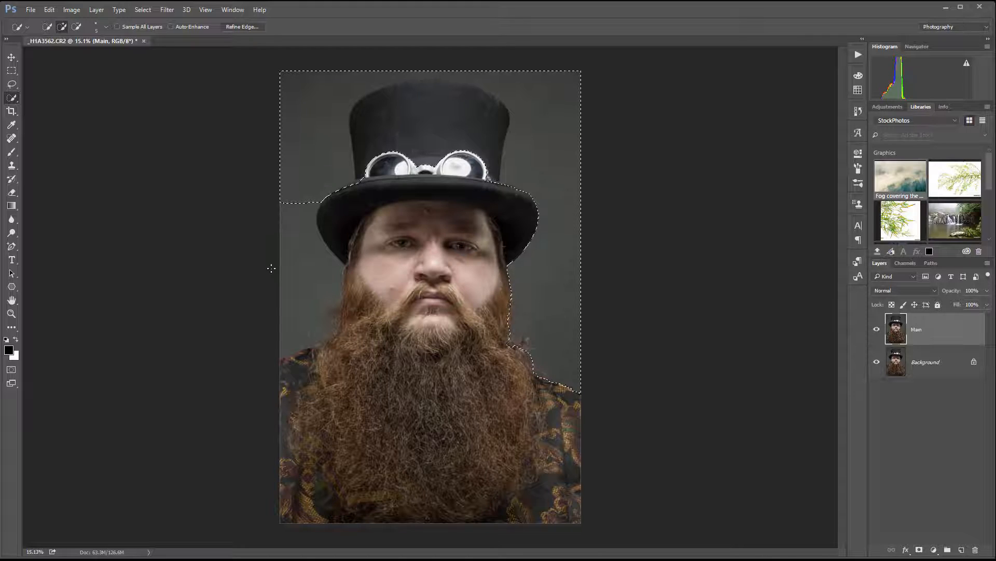
{"action": "left_click_drag", "start_coordinate": [283, 269], "coordinate": [285, 311]}
Step: Subtract the top hat from the backdrop selection and clean up the selection along the hat's top edge
{"action": "scroll", "coordinate": [451, 197], "scroll_direction": "up", "scroll_amount": 3}
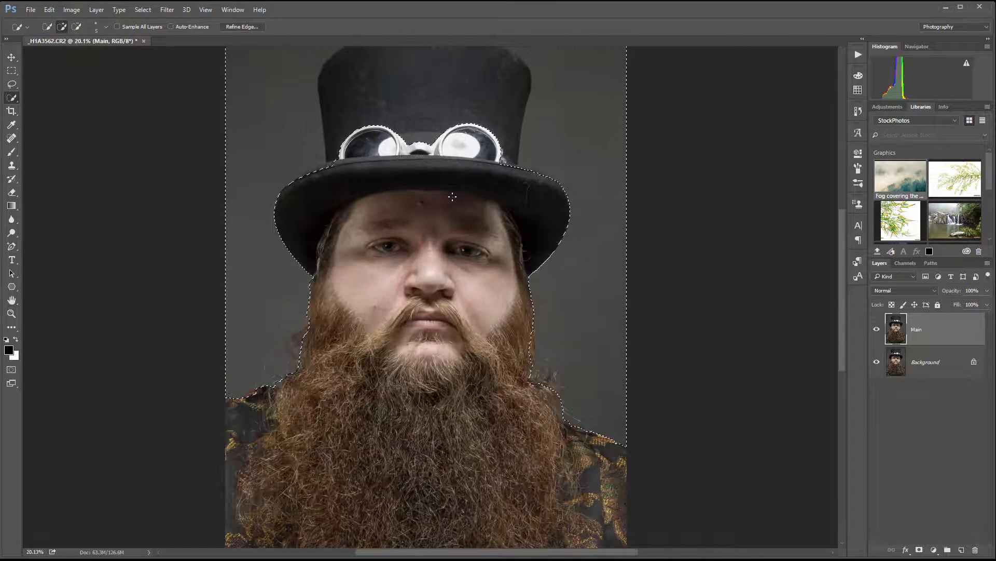
{"action": "scroll", "coordinate": [451, 194], "scroll_direction": "down", "scroll_amount": 2}
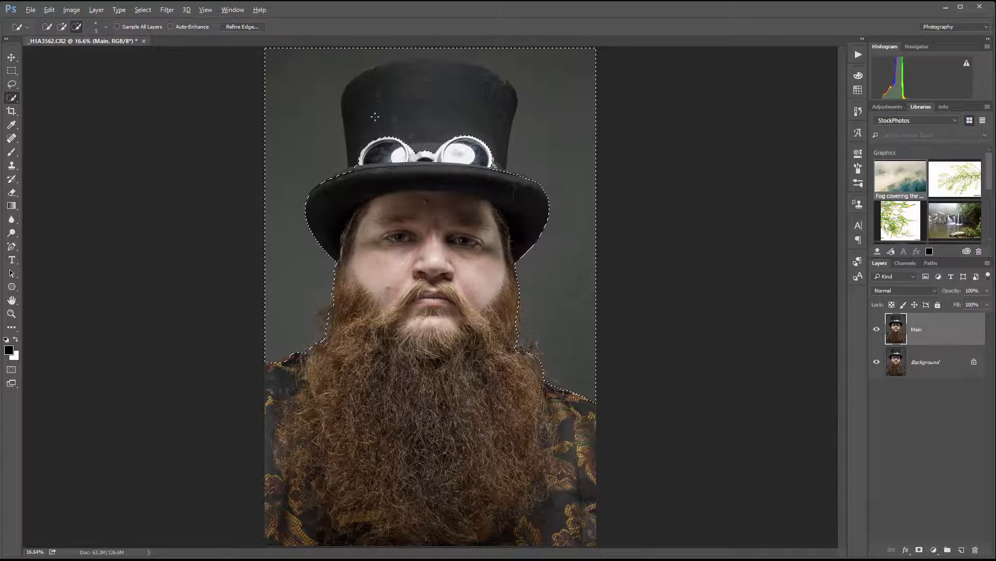
{"action": "mouse_move", "coordinate": [374, 124]}
{"action": "left_mouse_down", "text": "alt"}
{"action": "mouse_move", "coordinate": [403, 69]}
{"action": "mouse_move", "coordinate": [436, 62]}
{"action": "mouse_move", "coordinate": [493, 110]}
{"action": "left_mouse_up", "text": "alt"}
{"action": "scroll", "coordinate": [440, 69], "scroll_direction": "up", "scroll_amount": 2}
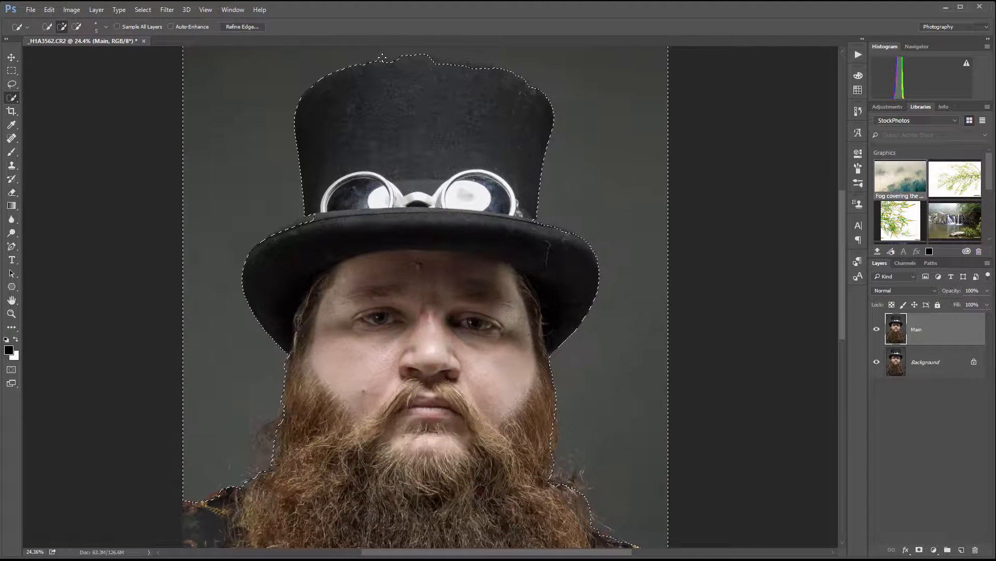
{"action": "mouse_move", "coordinate": [438, 60]}
{"action": "left_mouse_down"}
{"action": "mouse_move", "coordinate": [388, 54]}
{"action": "mouse_move", "coordinate": [379, 60]}
{"action": "mouse_move", "coordinate": [442, 58]}
{"action": "mouse_move", "coordinate": [364, 61]}
{"action": "left_mouse_up"}
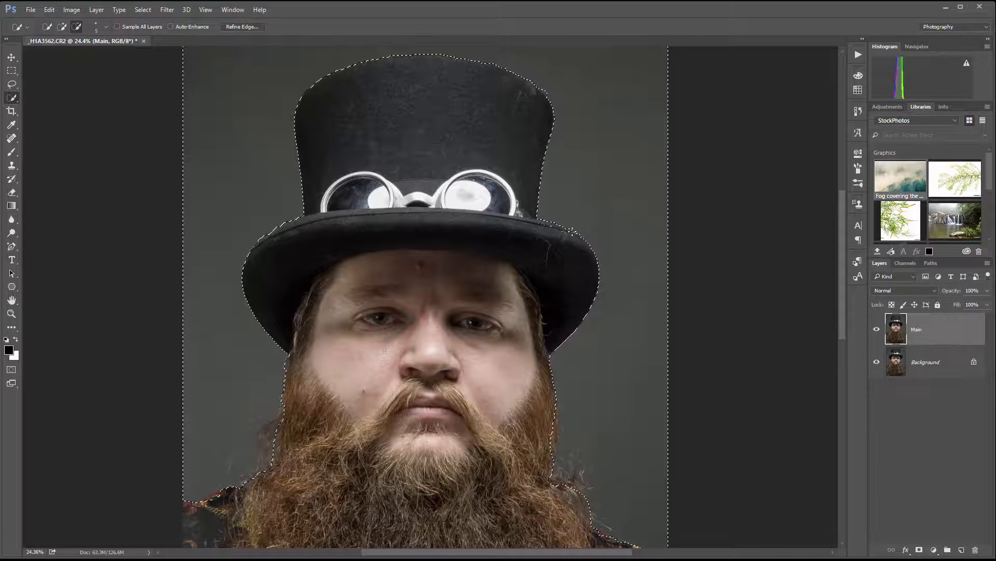
Step: Mask out the selected backdrop on the Main layer with an inverted layer mask and hide the Background layer
{"action": "scroll", "coordinate": [436, 403], "scroll_direction": "down", "scroll_amount": 2}
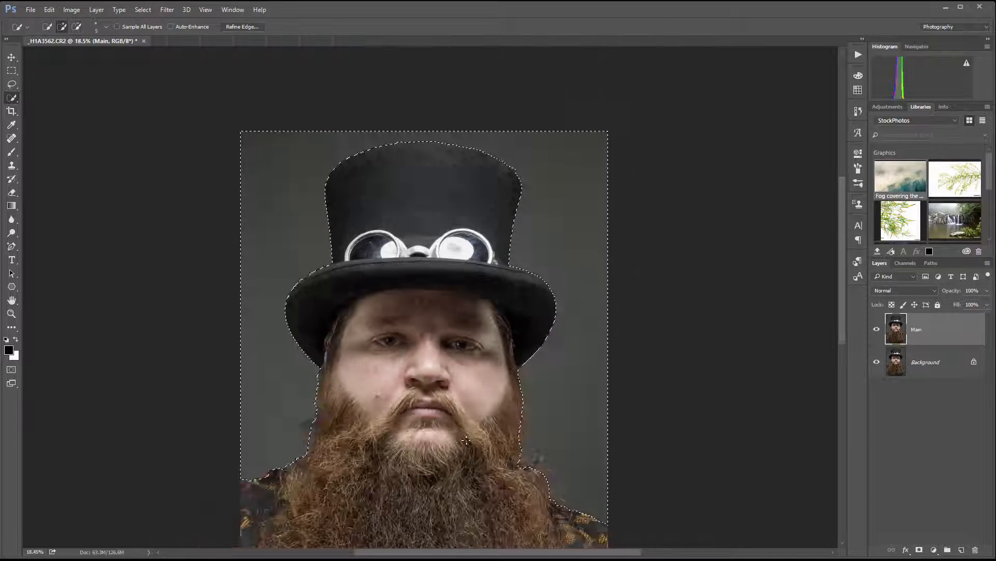
{"action": "left_click_drag", "start_coordinate": [437, 404], "coordinate": [457, 244]}
{"action": "scroll", "coordinate": [456, 245], "scroll_direction": "up", "scroll_amount": 2}
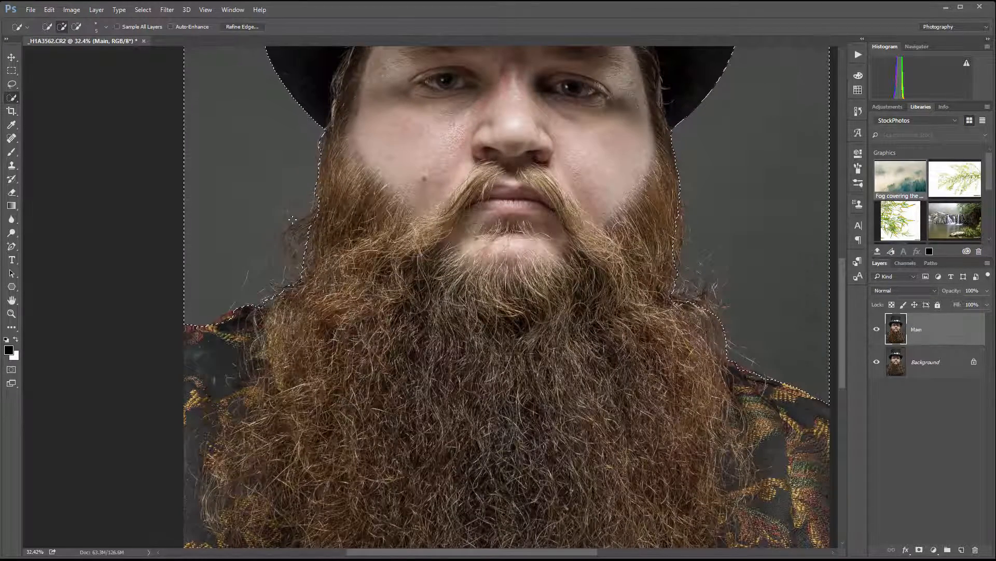
{"action": "key", "text": "alt"}
{"action": "left_click_drag", "start_coordinate": [684, 297], "coordinate": [720, 305]}
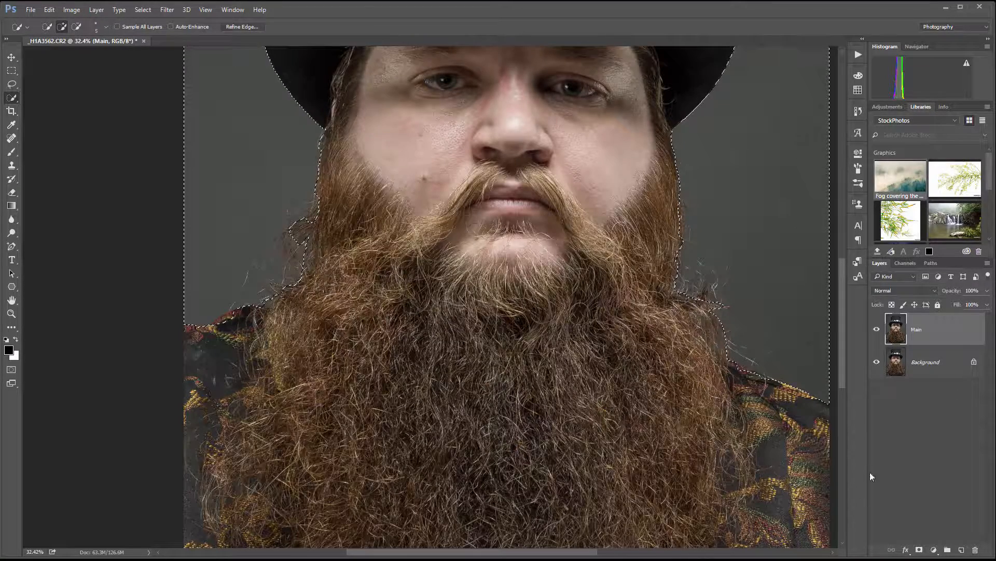
{"action": "left_click", "coordinate": [919, 551]}
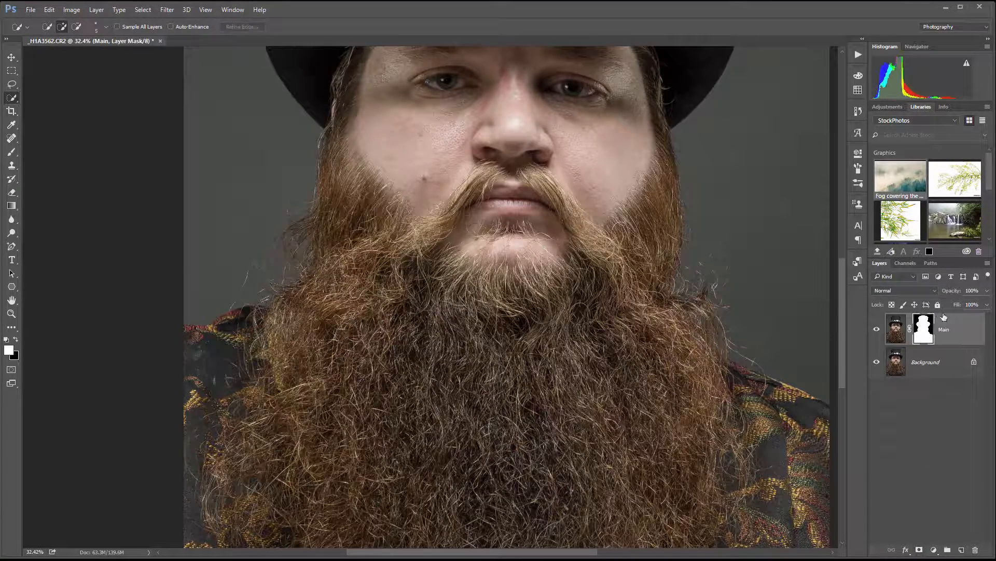
{"action": "left_click", "coordinate": [876, 363]}
Step: Open Refine Mask for the Main layer's mask
{"action": "left_click_drag", "start_coordinate": [518, 231], "coordinate": [551, 380]}
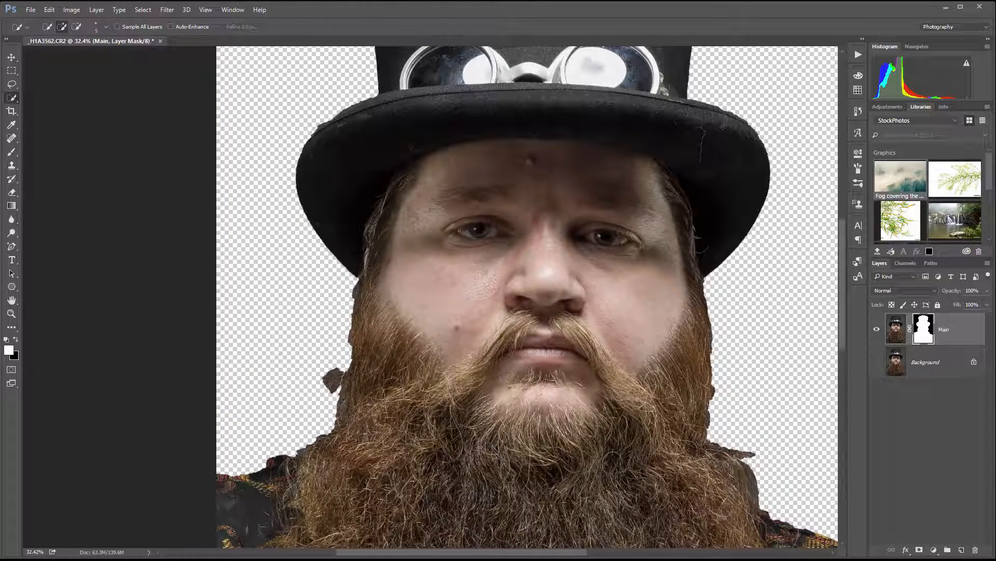
{"action": "left_click", "coordinate": [165, 10]}
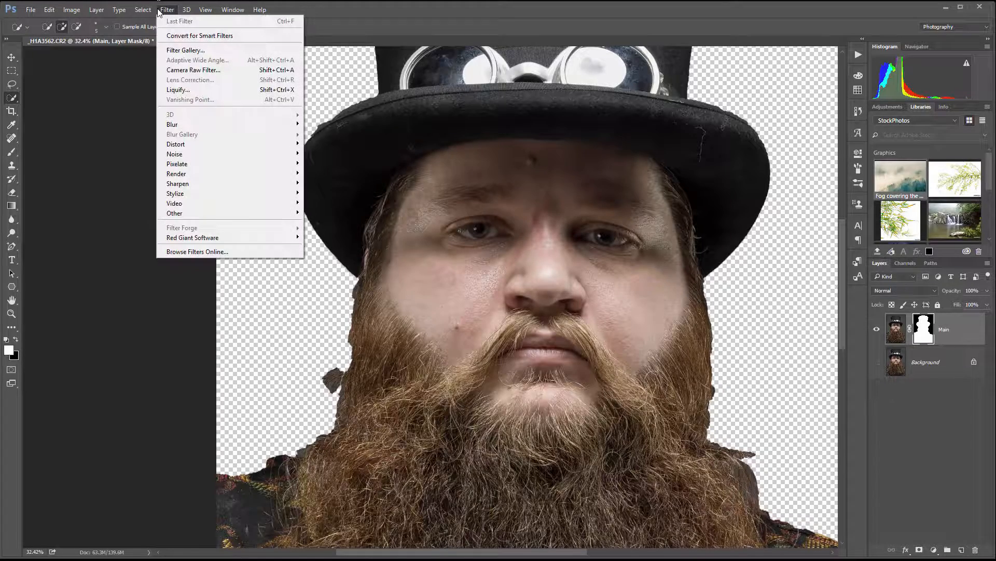
{"action": "left_click", "coordinate": [165, 10]}
{"action": "left_click", "coordinate": [165, 10]}
{"action": "mouse_move", "coordinate": [143, 10]}
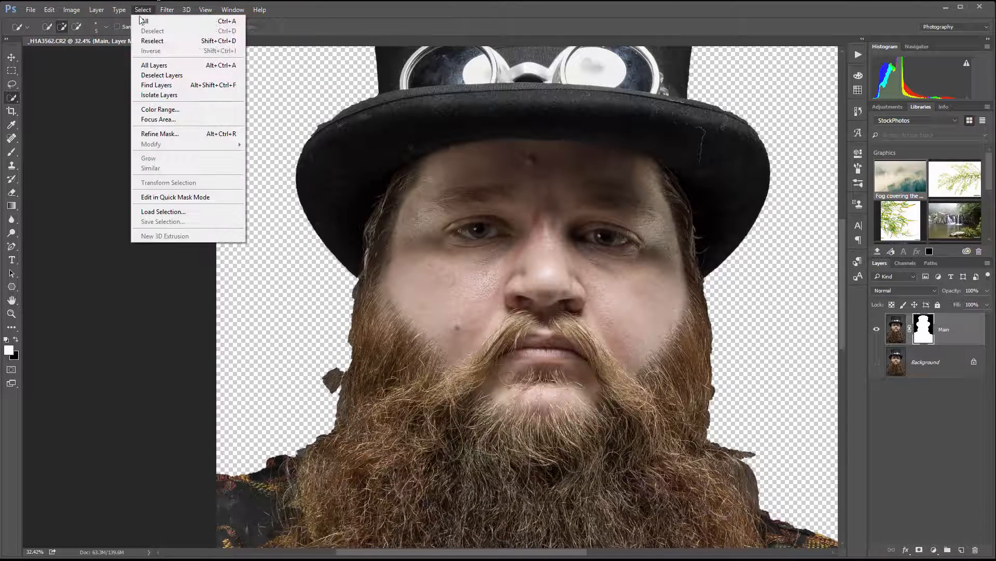
{"action": "left_click", "coordinate": [169, 135]}
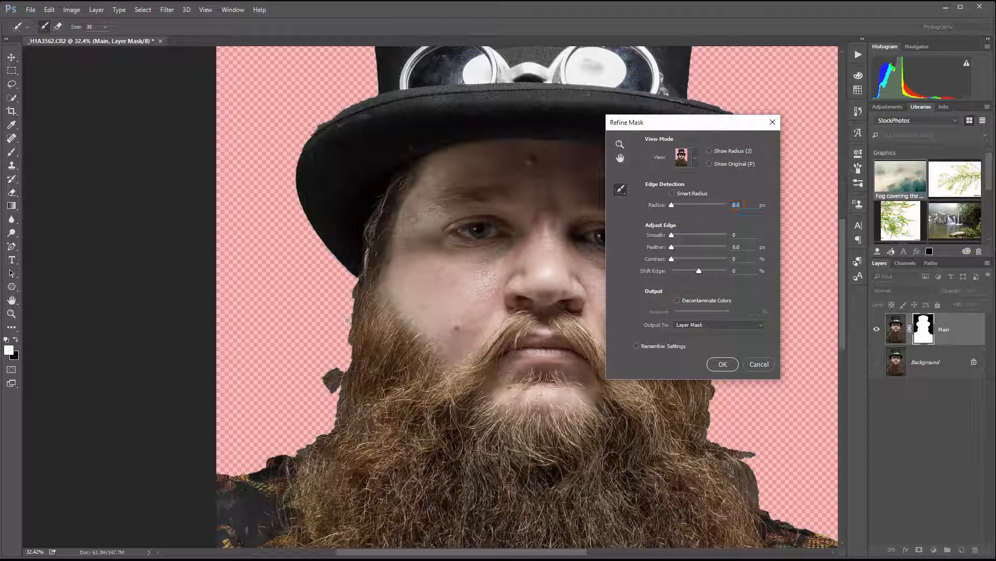
Step: Paint with the Refine Radius brush at size 80 along the hair, beard and shoulder edge on the photo's left side
{"action": "key", "text": "bracketright"}
{"action": "key", "text": "bracketright"}
{"action": "mouse_move", "coordinate": [357, 281]}
{"action": "left_mouse_down"}
{"action": "mouse_move", "coordinate": [354, 359]}
{"action": "mouse_move", "coordinate": [321, 400]}
{"action": "mouse_move", "coordinate": [336, 376]}
{"action": "mouse_move", "coordinate": [341, 397]}
{"action": "mouse_move", "coordinate": [328, 428]}
{"action": "mouse_move", "coordinate": [348, 420]}
{"action": "mouse_move", "coordinate": [339, 413]}
{"action": "mouse_move", "coordinate": [246, 470]}
{"action": "mouse_move", "coordinate": [205, 475]}
{"action": "left_mouse_up"}
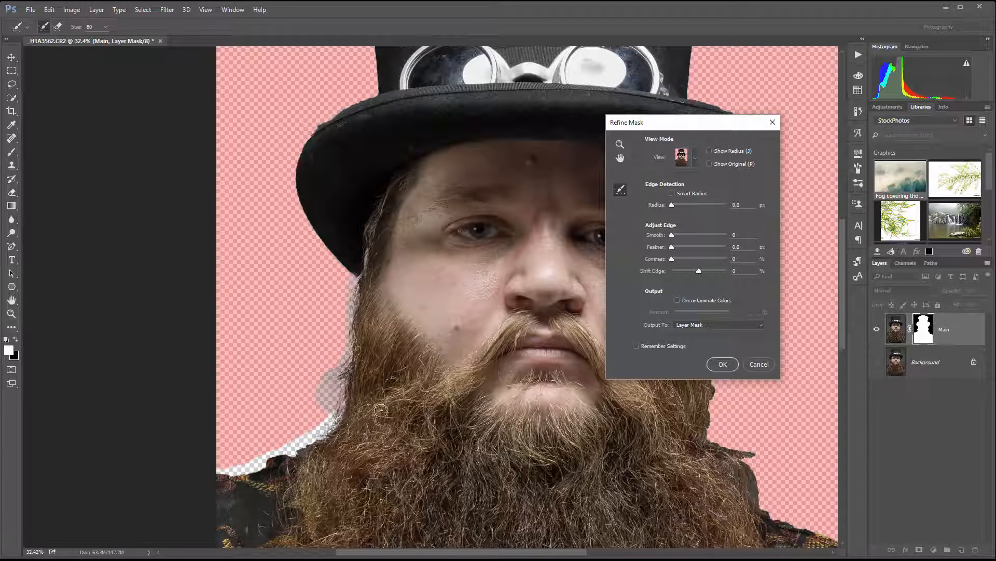
{"action": "mouse_move", "coordinate": [299, 450]}
{"action": "left_mouse_down"}
{"action": "mouse_move", "coordinate": [335, 410]}
{"action": "mouse_move", "coordinate": [315, 409]}
{"action": "mouse_move", "coordinate": [342, 364]}
{"action": "mouse_move", "coordinate": [317, 380]}
{"action": "mouse_move", "coordinate": [348, 347]}
{"action": "mouse_move", "coordinate": [352, 313]}
{"action": "mouse_move", "coordinate": [358, 362]}
{"action": "mouse_move", "coordinate": [309, 416]}
{"action": "left_mouse_up"}
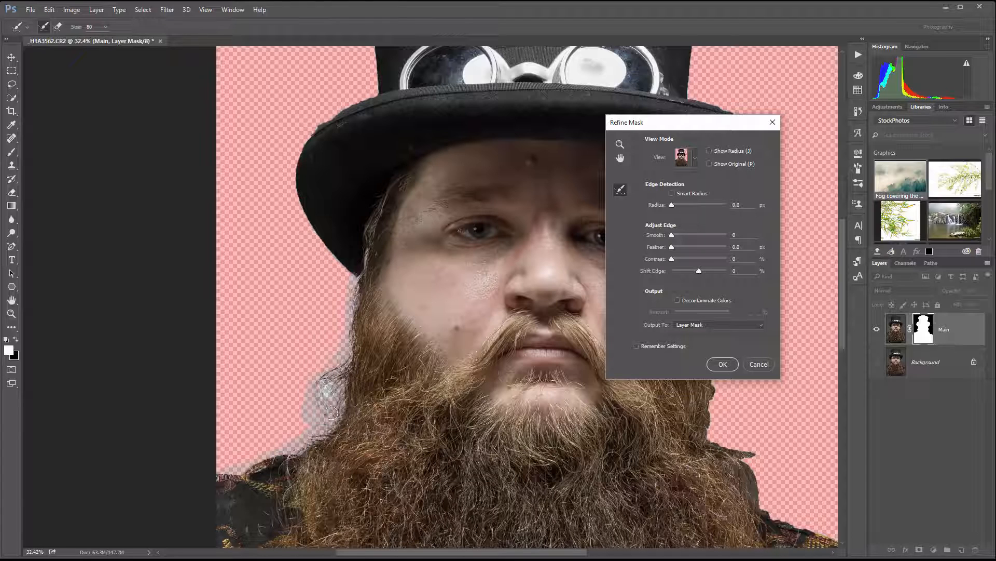
{"action": "mouse_move", "coordinate": [341, 381]}
{"action": "left_mouse_down"}
{"action": "mouse_move", "coordinate": [336, 445]}
{"action": "mouse_move", "coordinate": [340, 420]}
{"action": "mouse_move", "coordinate": [320, 432]}
{"action": "left_mouse_up"}
Step: Paint the Refine Radius brush along the hair, beard and shoulder edge on the photo's right side, and apply the refined mask
{"action": "left_click_drag", "start_coordinate": [478, 380], "coordinate": [259, 372]}
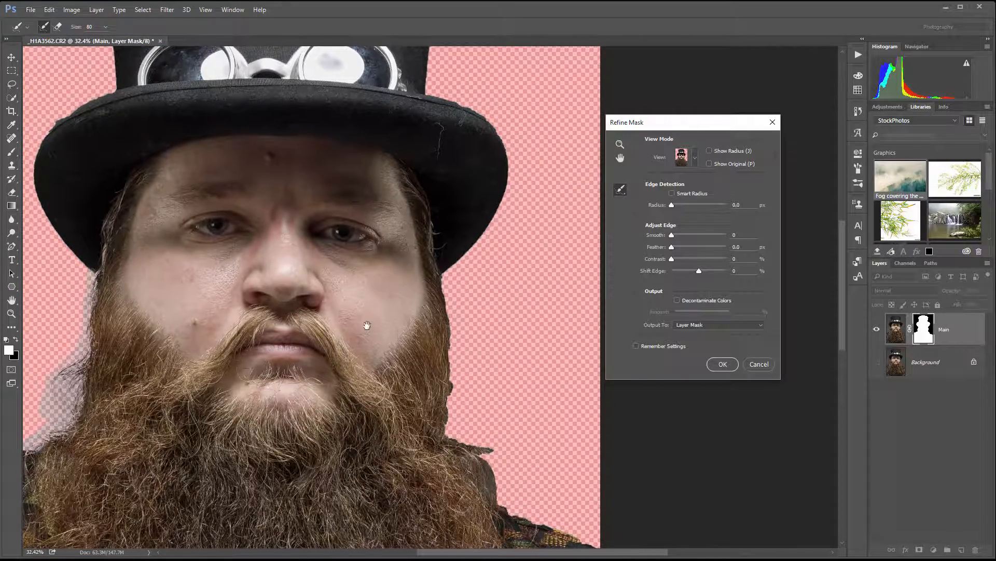
{"action": "left_click_drag", "start_coordinate": [363, 312], "coordinate": [341, 317]}
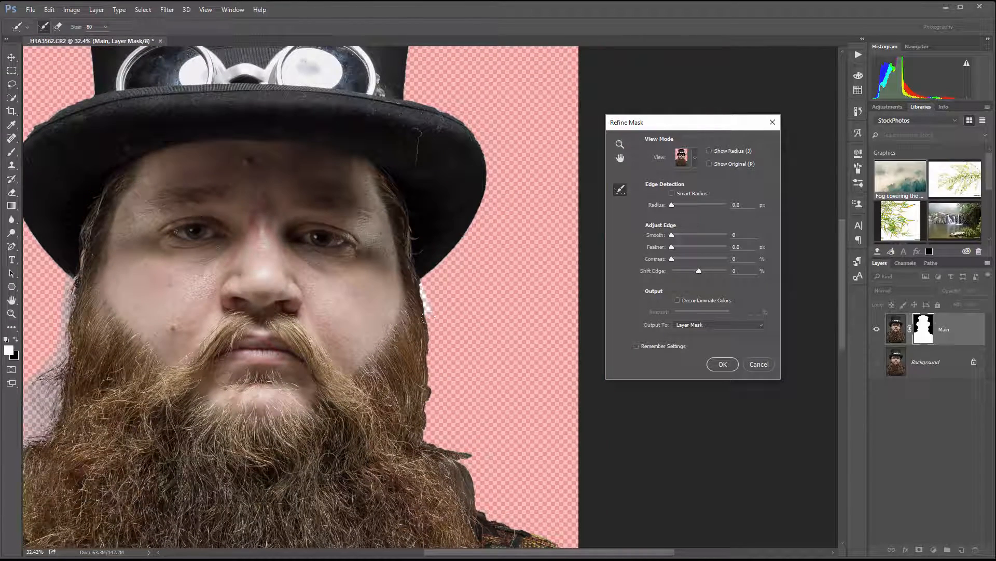
{"action": "left_click_drag", "start_coordinate": [425, 317], "coordinate": [430, 415]}
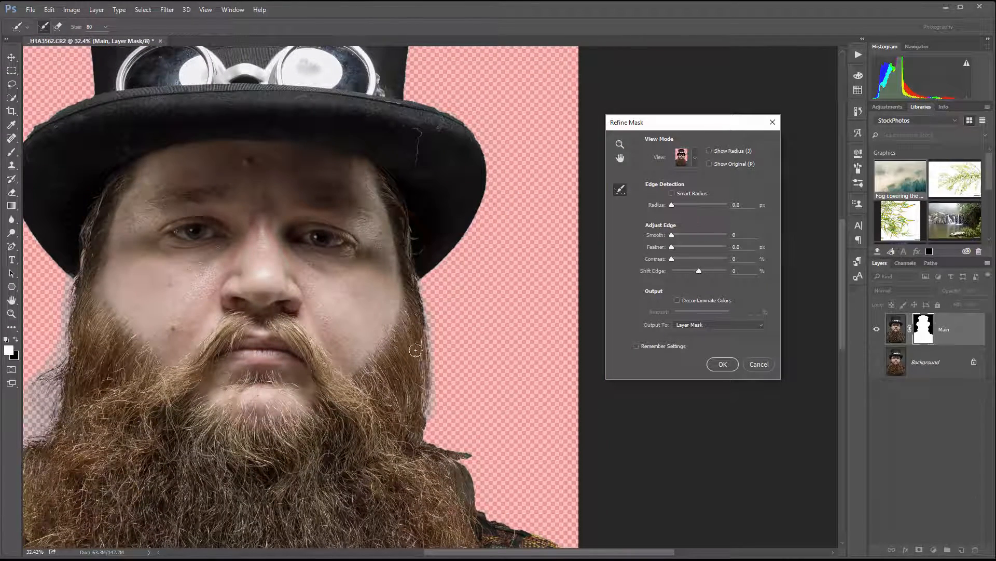
{"action": "mouse_move", "coordinate": [414, 286]}
{"action": "left_mouse_down"}
{"action": "mouse_move", "coordinate": [433, 324]}
{"action": "mouse_move", "coordinate": [441, 449]}
{"action": "mouse_move", "coordinate": [493, 456]}
{"action": "mouse_move", "coordinate": [465, 485]}
{"action": "mouse_move", "coordinate": [491, 516]}
{"action": "mouse_move", "coordinate": [519, 527]}
{"action": "mouse_move", "coordinate": [533, 484]}
{"action": "left_mouse_up"}
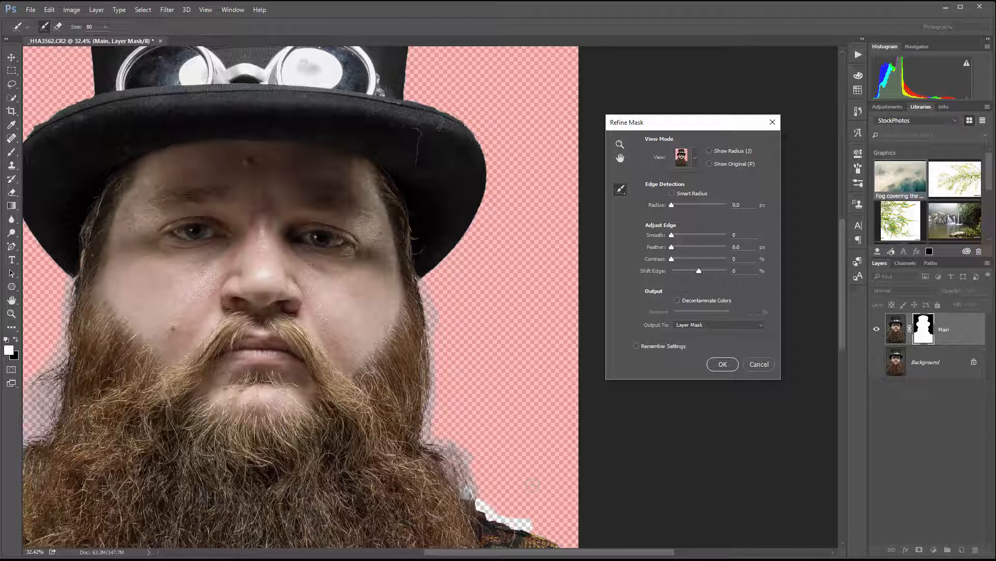
{"action": "mouse_move", "coordinate": [464, 482]}
{"action": "left_mouse_down"}
{"action": "mouse_move", "coordinate": [436, 420]}
{"action": "mouse_move", "coordinate": [426, 310]}
{"action": "left_mouse_up"}
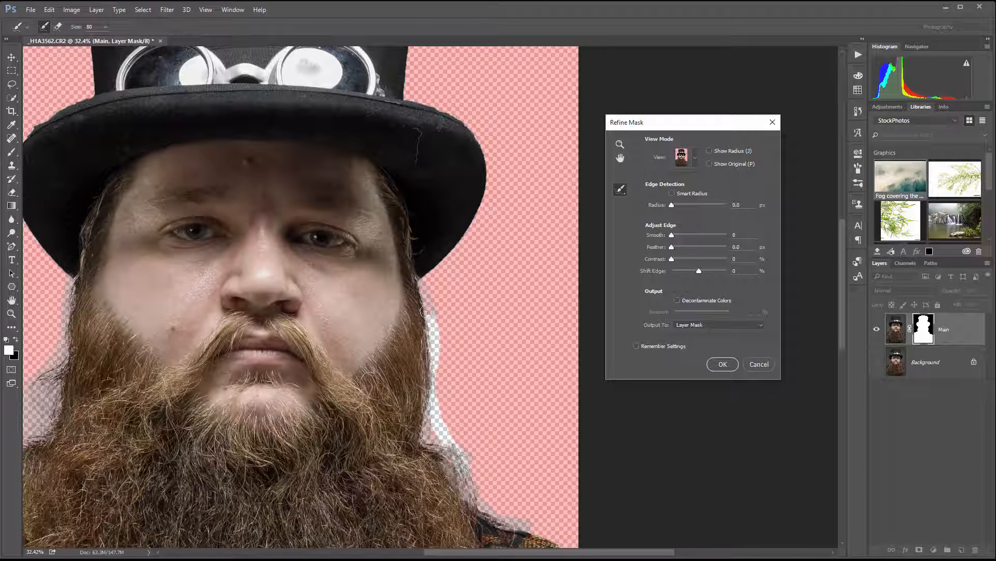
{"action": "left_click_drag", "start_coordinate": [496, 456], "coordinate": [488, 361]}
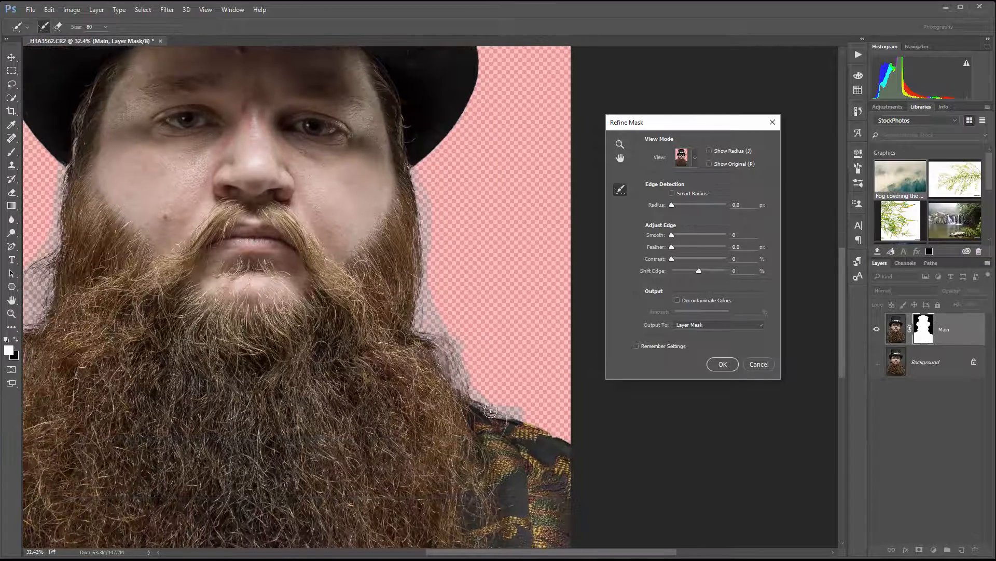
{"action": "left_click_drag", "start_coordinate": [208, 283], "coordinate": [421, 444]}
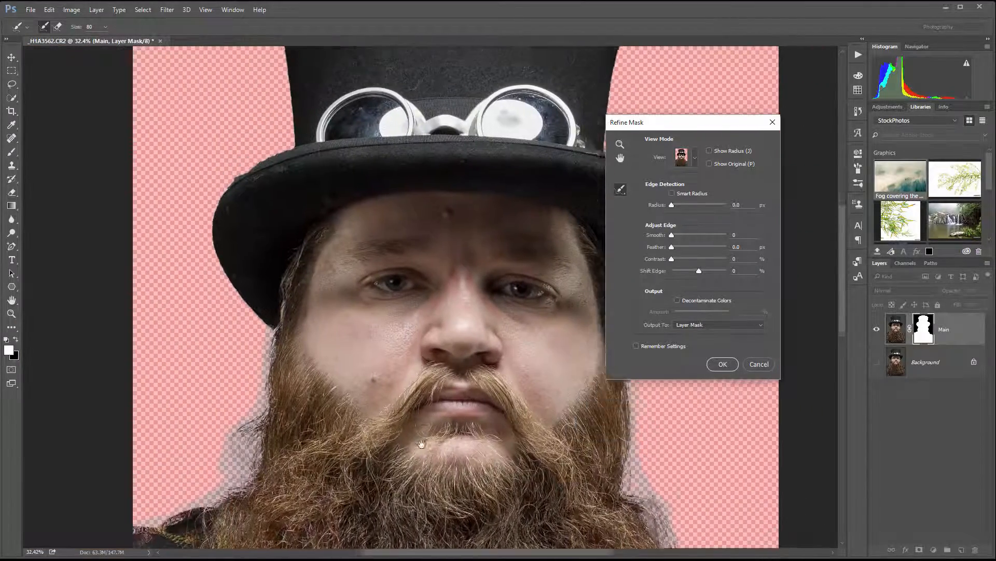
{"action": "mouse_move", "coordinate": [398, 182]}
{"action": "left_mouse_down"}
{"action": "mouse_move", "coordinate": [379, 270]}
{"action": "mouse_move", "coordinate": [358, 210]}
{"action": "left_mouse_up"}
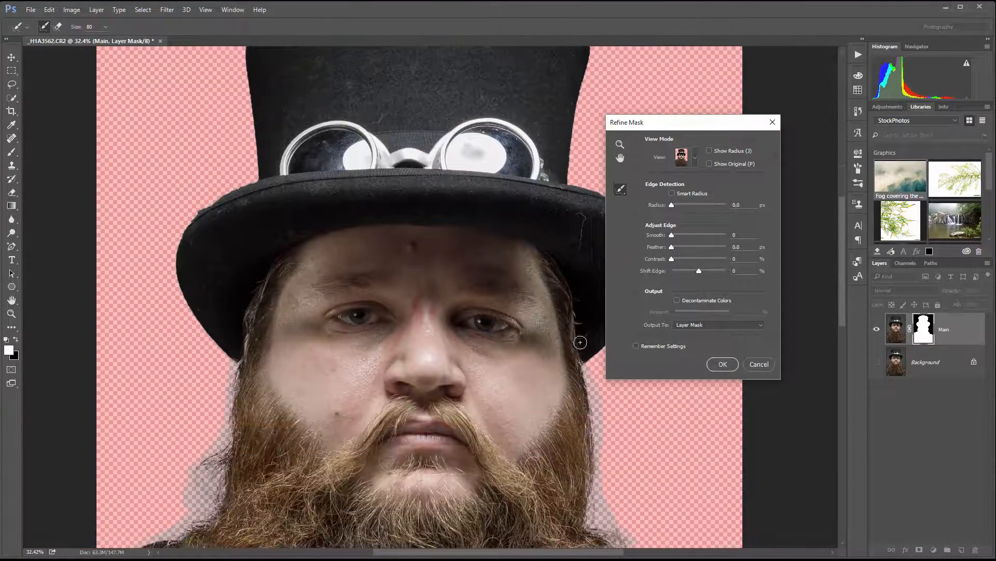
{"action": "left_click", "coordinate": [723, 364]}
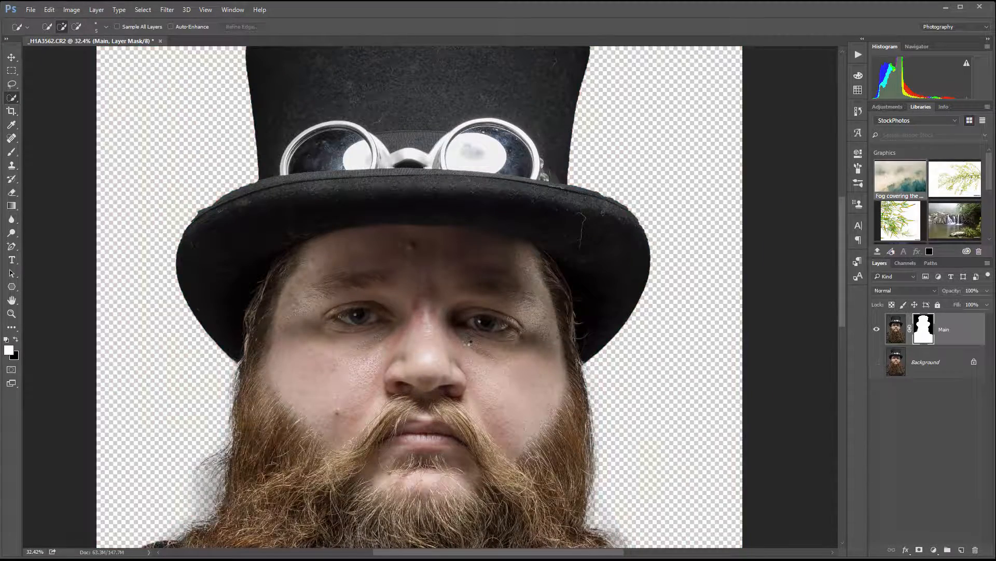
Step: Inspect the cutout's edges around the hat, beard and shoulders, close up and as a whole
{"action": "left_click_drag", "start_coordinate": [478, 403], "coordinate": [492, 218]}
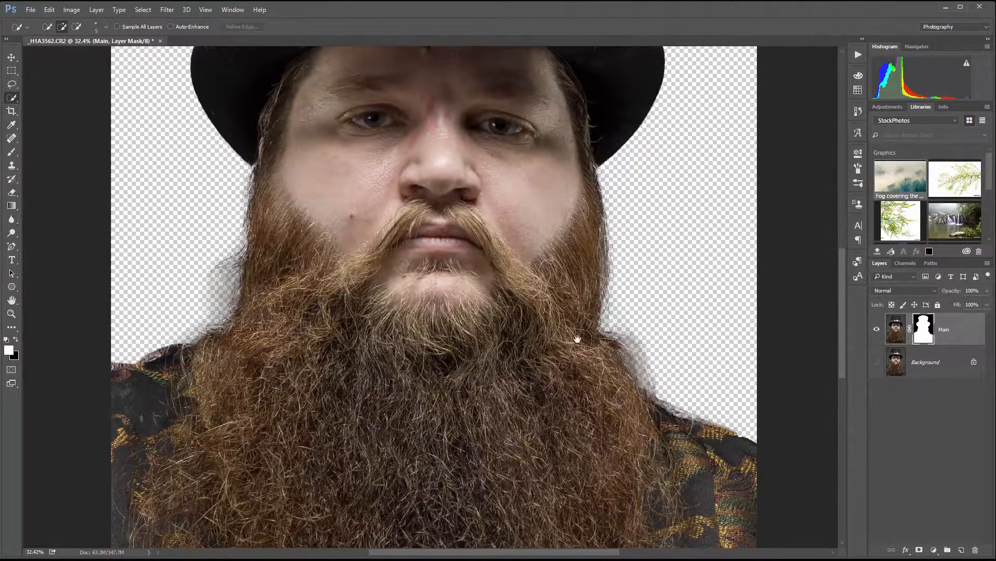
{"action": "left_click_drag", "start_coordinate": [323, 224], "coordinate": [341, 291]}
{"action": "left_click_drag", "start_coordinate": [552, 385], "coordinate": [527, 322]}
{"action": "left_click_drag", "start_coordinate": [413, 229], "coordinate": [439, 326]}
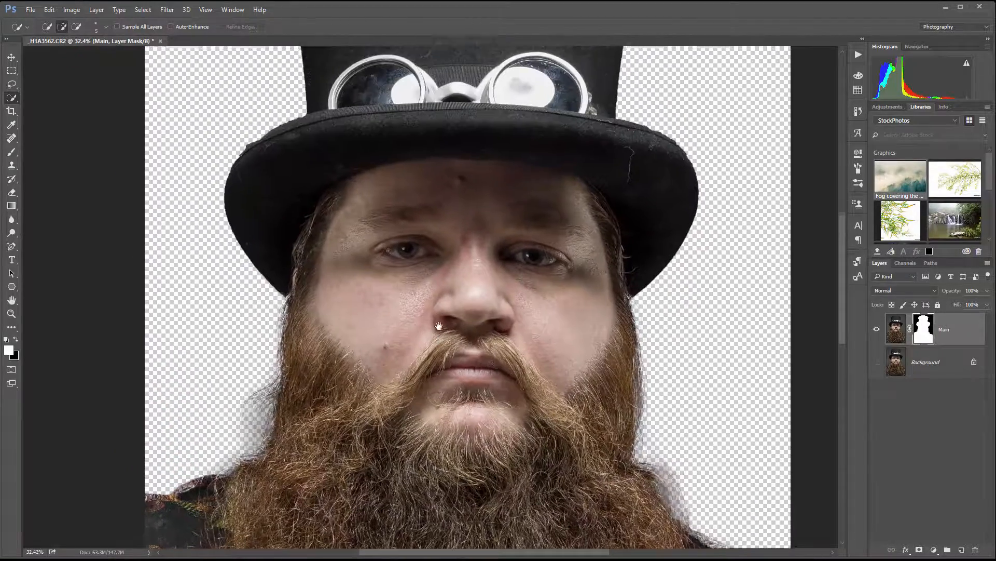
{"action": "scroll", "coordinate": [438, 326], "scroll_direction": "down", "scroll_amount": 5}
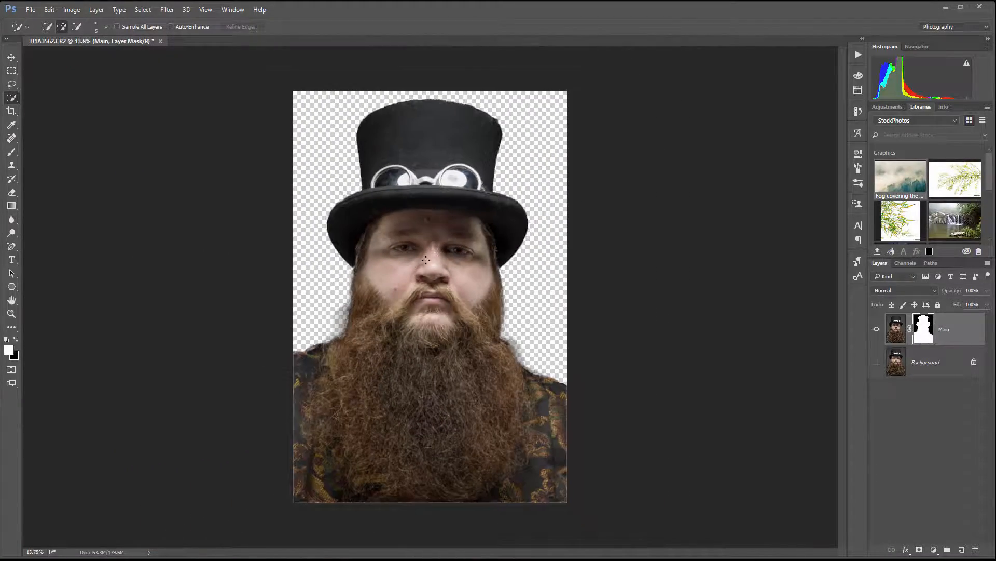
{"action": "scroll", "coordinate": [426, 260], "scroll_direction": "up", "scroll_amount": 4}
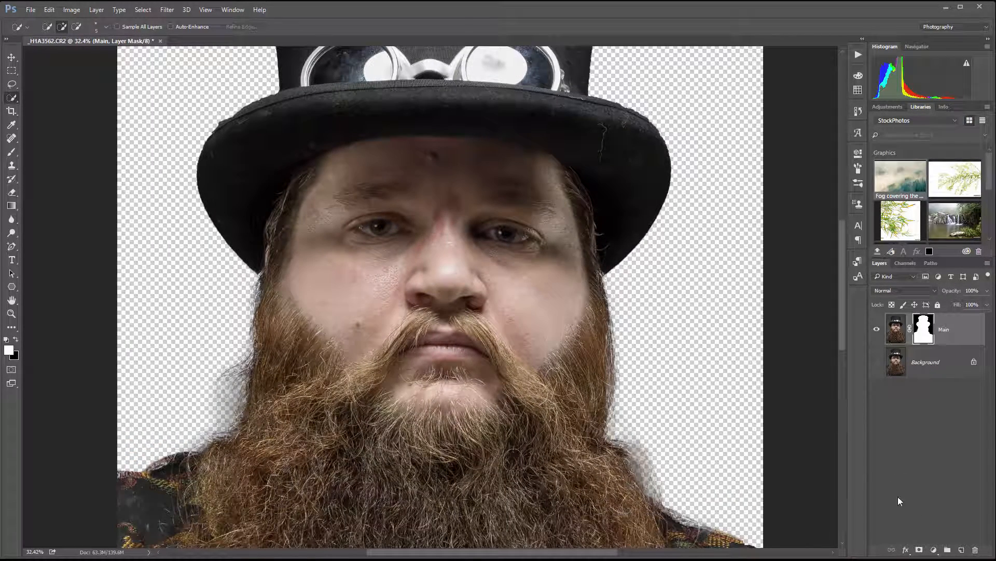
Step: Add a new layer clipped to Main, fill it with 50% Gray and set its blend mode to Soft Light
{"action": "left_click", "coordinate": [961, 552]}
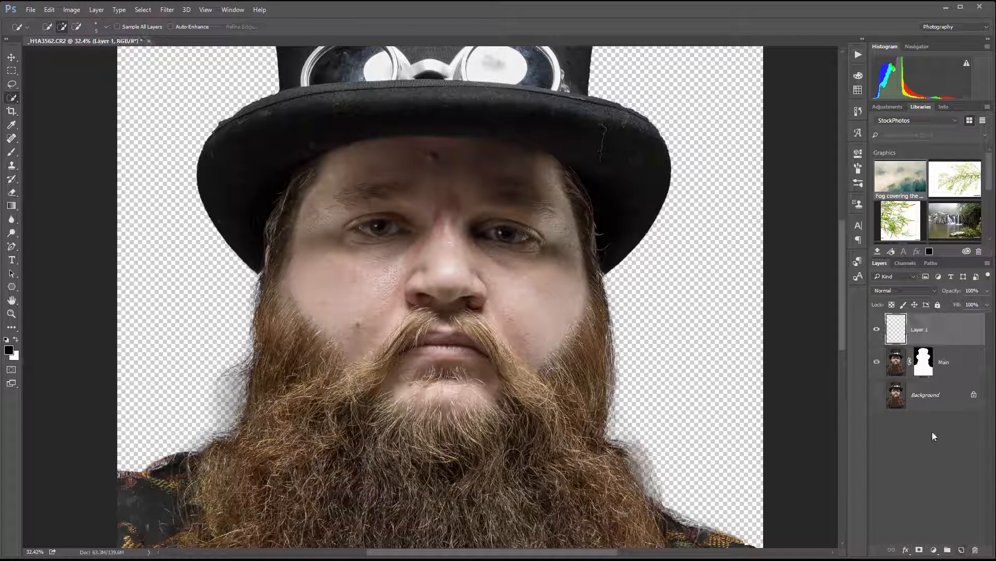
{"action": "key", "text": "x"}
{"action": "left_click", "coordinate": [955, 343], "text": "alt"}
{"action": "key", "text": "shift+F5"}
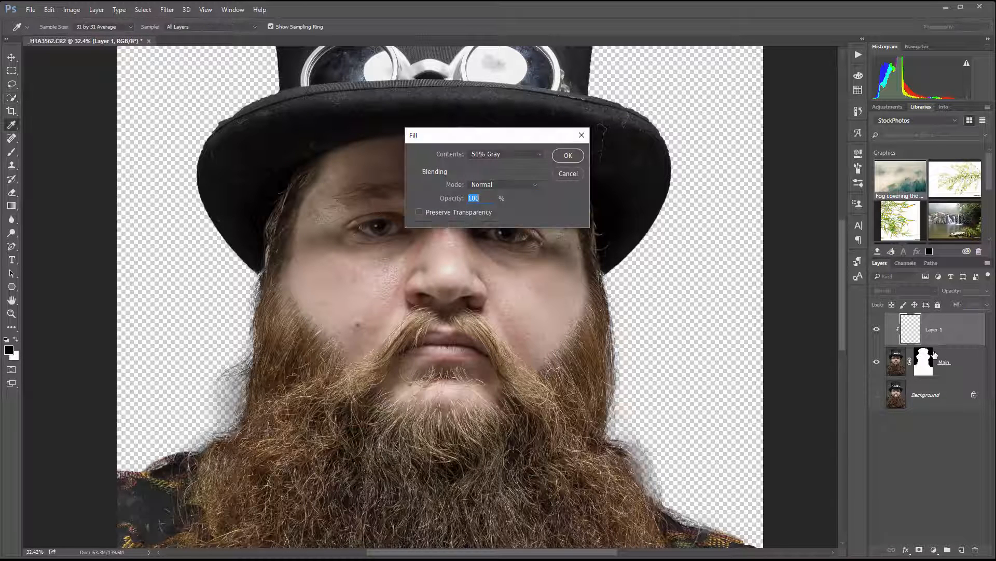
{"action": "key", "text": "Return"}
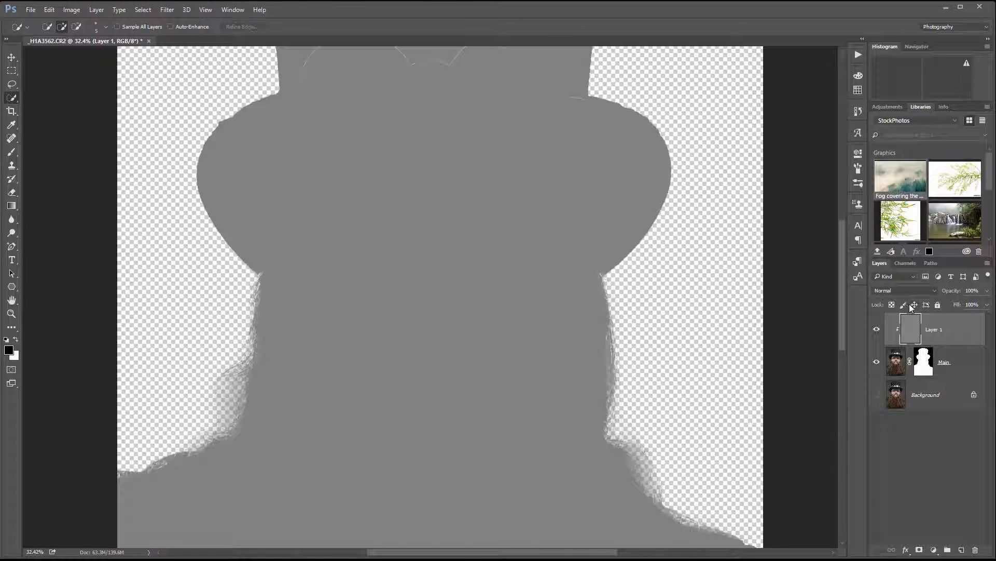
{"action": "left_click", "coordinate": [927, 290]}
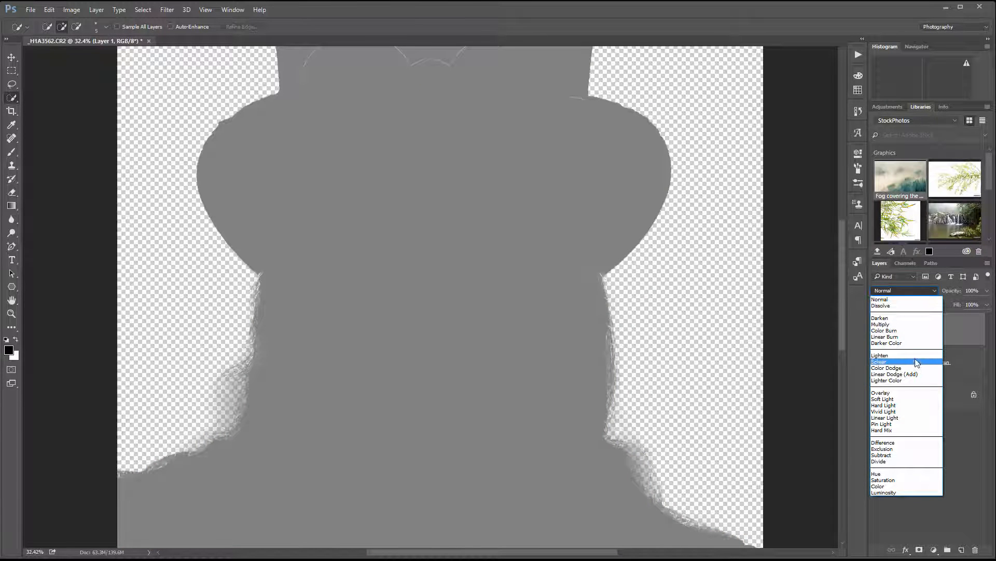
{"action": "left_click", "coordinate": [913, 399]}
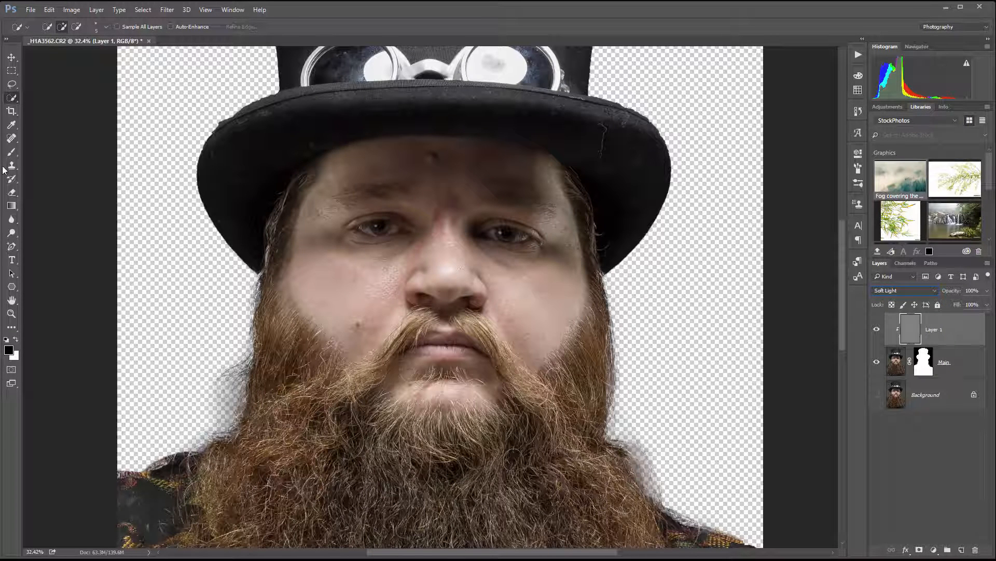
Step: Set up the Brush tool with white as the foreground colour, size 100 and 10% opacity
{"action": "left_click", "coordinate": [12, 152]}
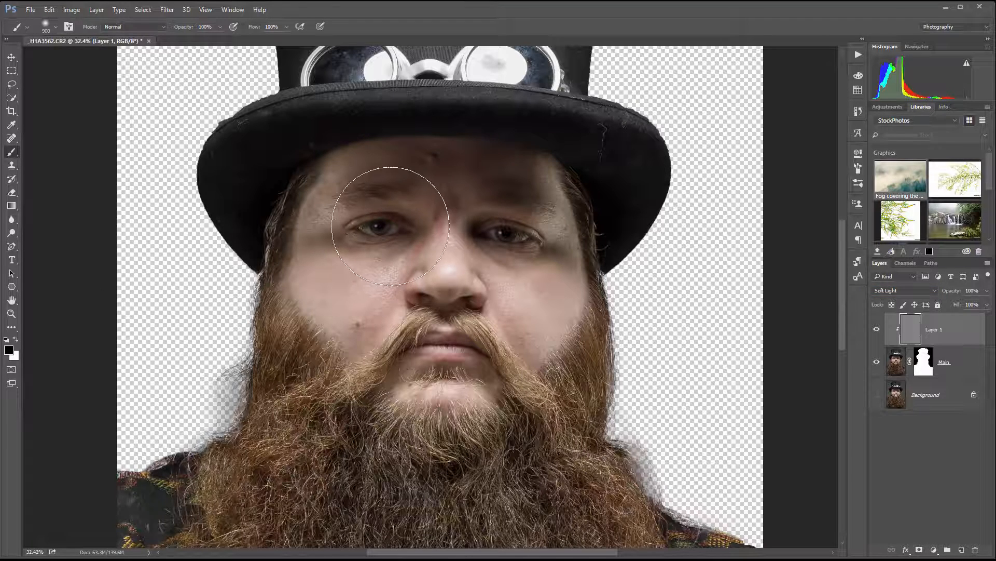
{"action": "key", "text": "bracketleft"}
{"action": "key", "text": "bracketleft"}
{"action": "key", "text": "bracketleft"}
{"action": "key", "text": "bracketleft"}
{"action": "key", "text": "bracketleft"}
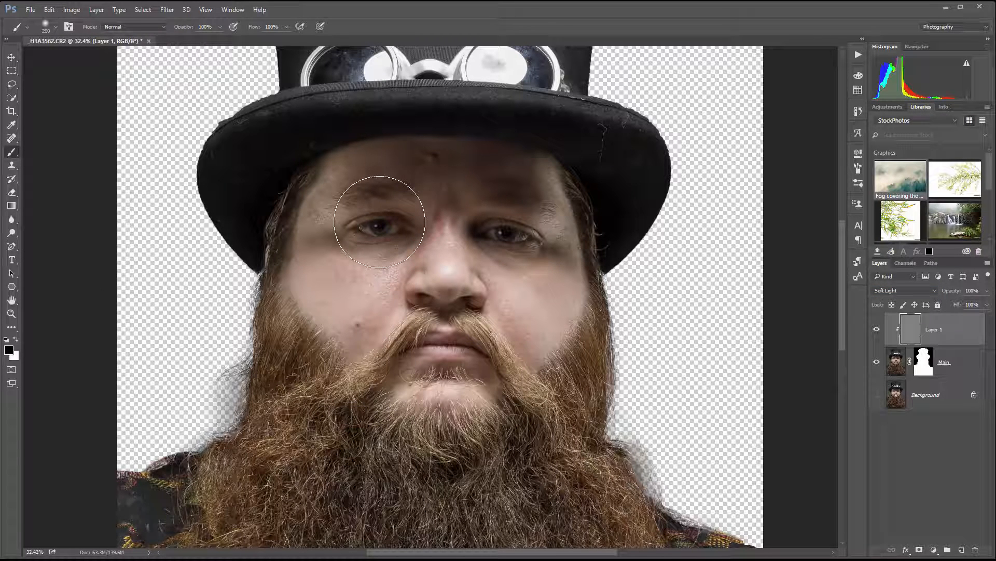
{"action": "key", "text": "bracketleft"}
{"action": "key", "text": "bracketleft"}
{"action": "key", "text": "bracketleft"}
{"action": "key", "text": "x"}
{"action": "key", "text": "1"}
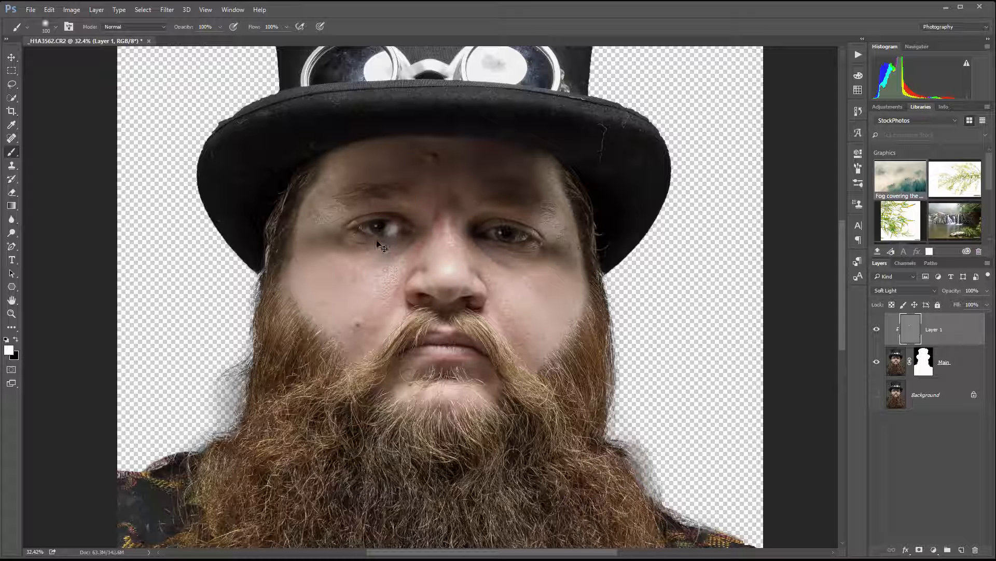
Step: Revert the test brush stroke by returning the document history to the Blending Change state
{"action": "left_click", "coordinate": [856, 112]}
{"action": "left_click", "coordinate": [787, 403]}
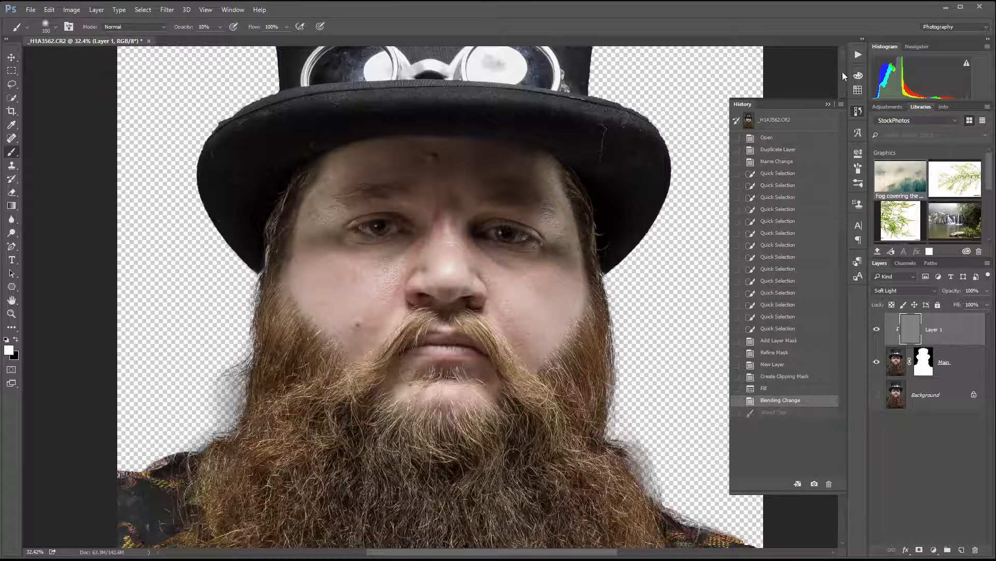
{"action": "left_click", "coordinate": [858, 112]}
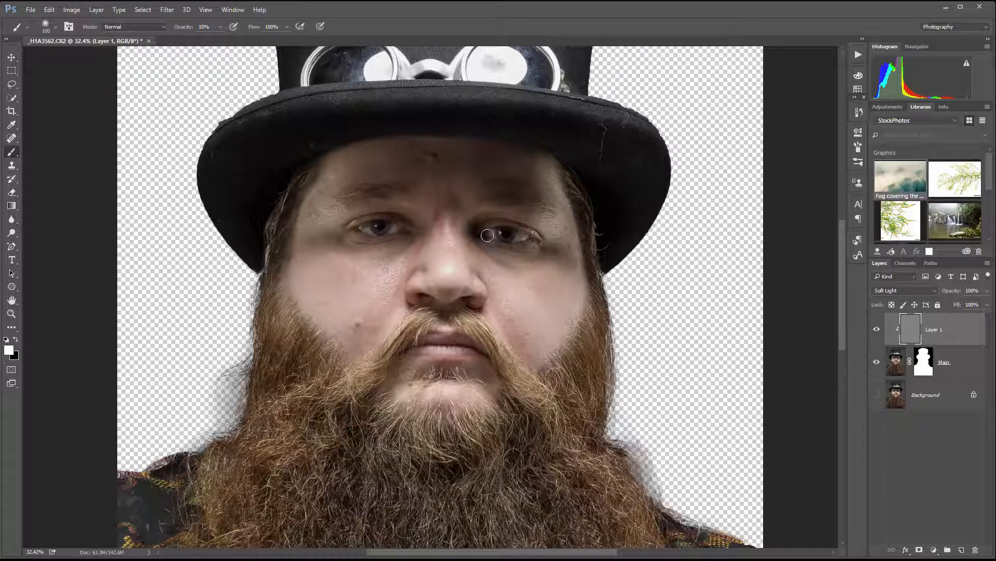
Step: Dodge beside the eye on the photo's right, then the nose and brow area, with white at brush size 200
{"action": "left_click_drag", "start_coordinate": [487, 235], "coordinate": [486, 231]}
{"action": "key", "text": "]"}
{"action": "key", "text": "]"}
{"action": "key", "text": "]"}
{"action": "key", "text": "]"}
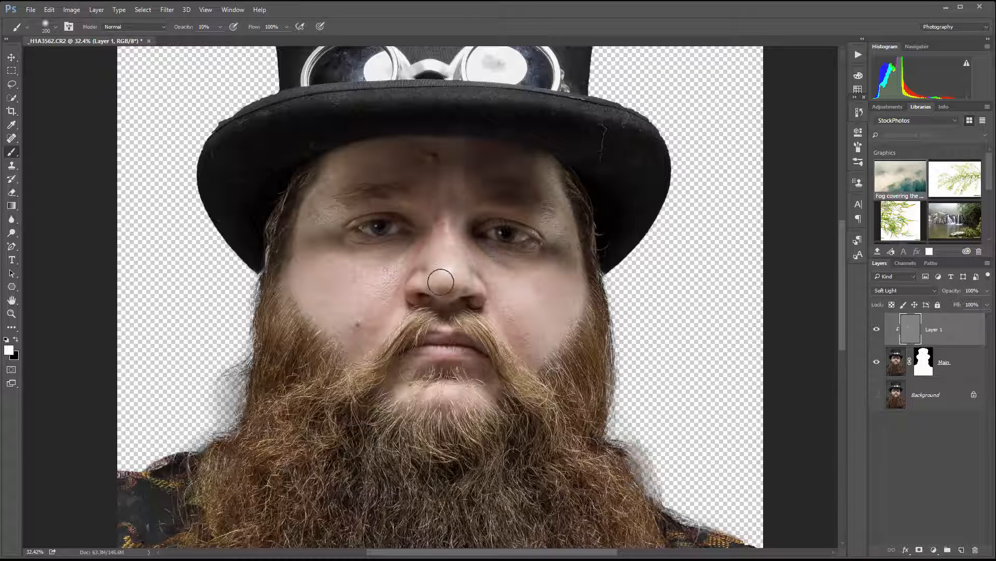
{"action": "left_click_drag", "start_coordinate": [441, 282], "coordinate": [472, 280]}
{"action": "mouse_move", "coordinate": [391, 186]}
{"action": "left_mouse_down"}
{"action": "mouse_move", "coordinate": [464, 168]}
{"action": "mouse_move", "coordinate": [493, 206]}
{"action": "left_mouse_up"}
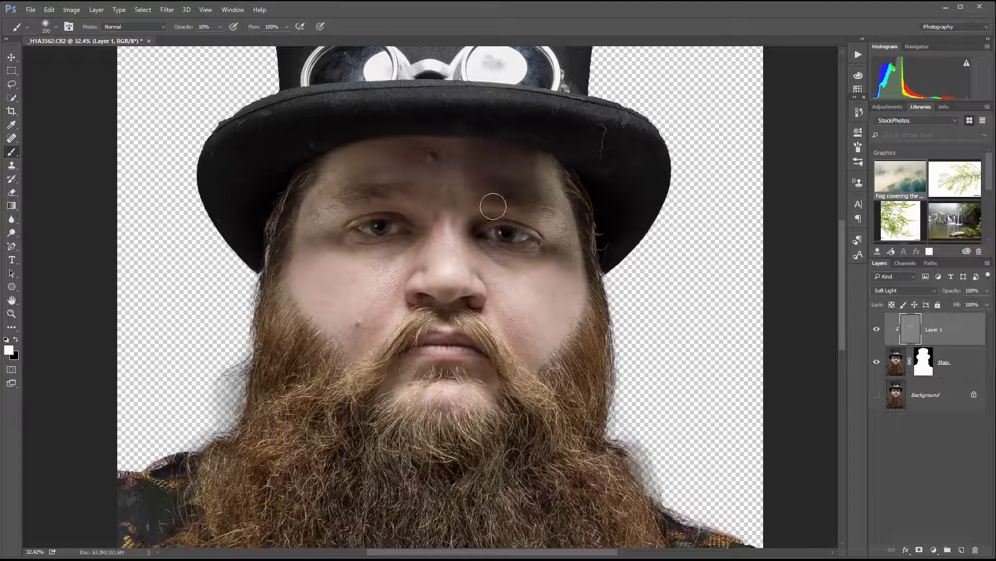
Step: Burn the temples, the sides of the face and the central beard with a black brush at size 400
{"action": "key", "text": "x"}
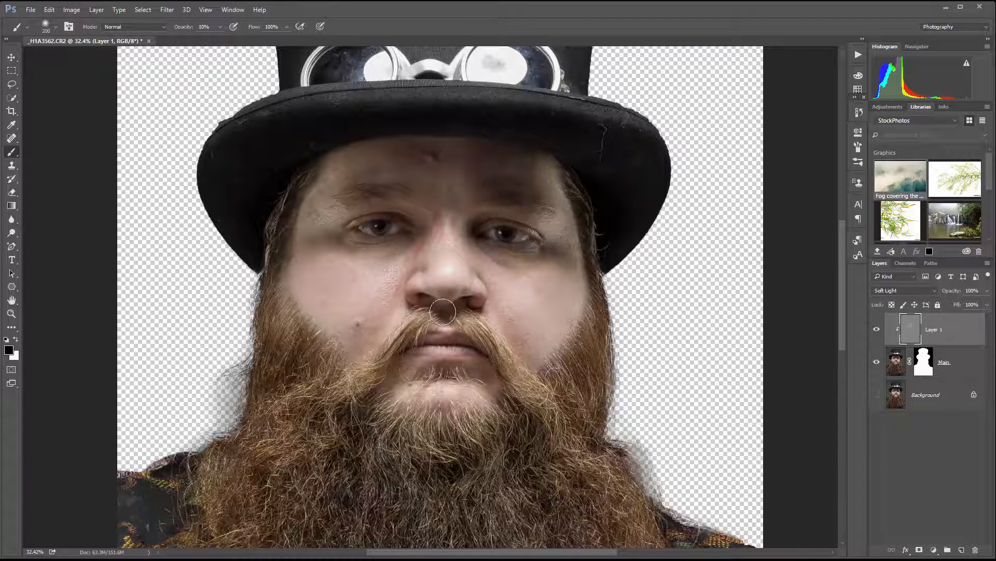
{"action": "key", "text": "bracketright"}
{"action": "key", "text": "bracketright"}
{"action": "key", "text": "bracketright"}
{"action": "left_click_drag", "start_coordinate": [320, 167], "coordinate": [318, 188]}
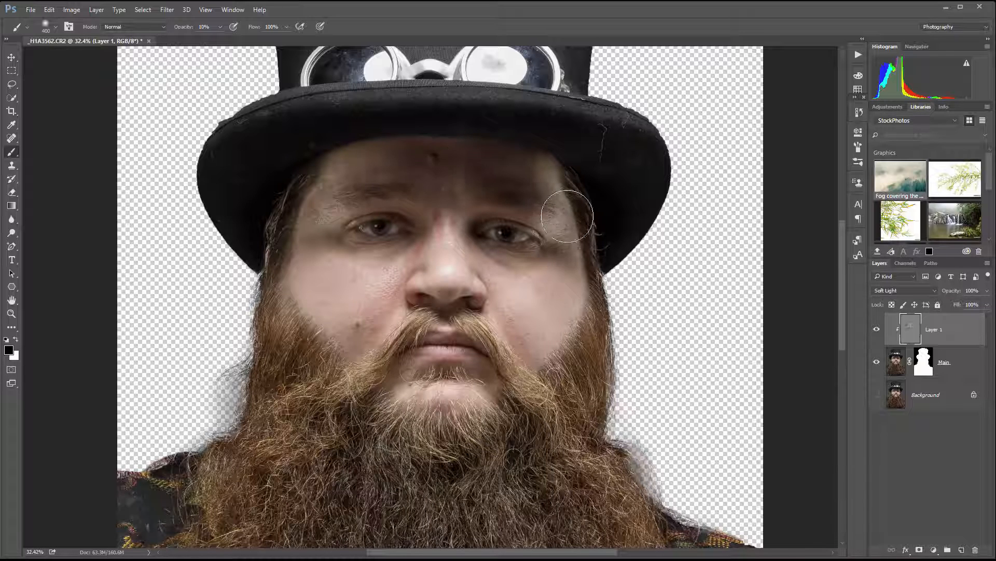
{"action": "left_click_drag", "start_coordinate": [567, 216], "coordinate": [584, 258]}
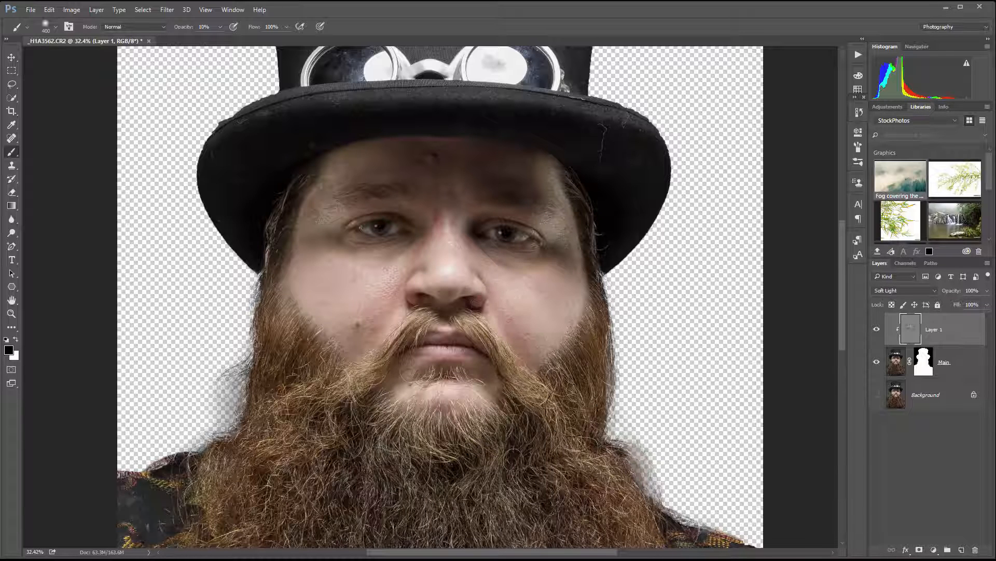
{"action": "left_click_drag", "start_coordinate": [440, 442], "coordinate": [465, 447]}
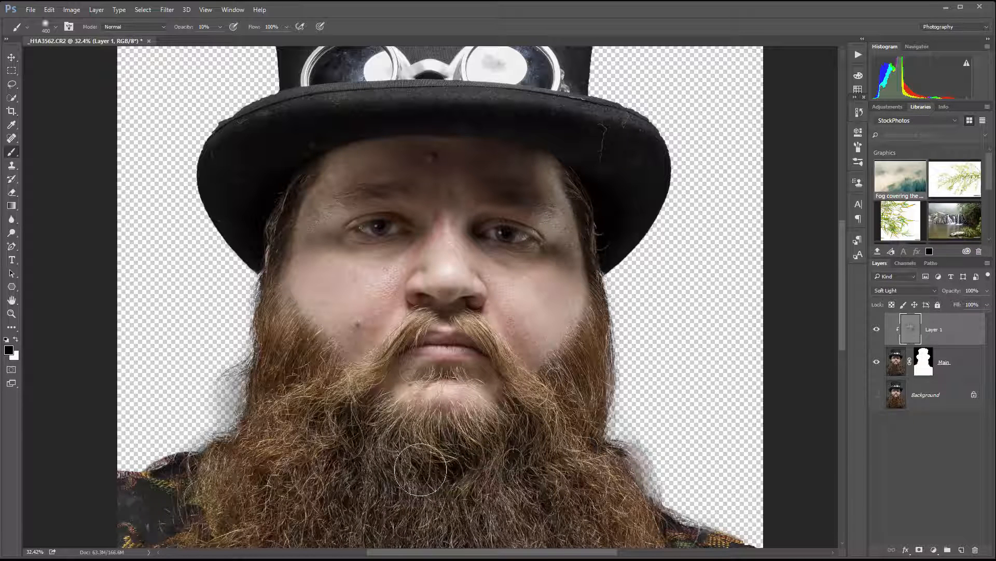
Step: Switch the brush back to white and reduce it to size 60 for fine dodging on the lower face
{"action": "key", "text": "x"}
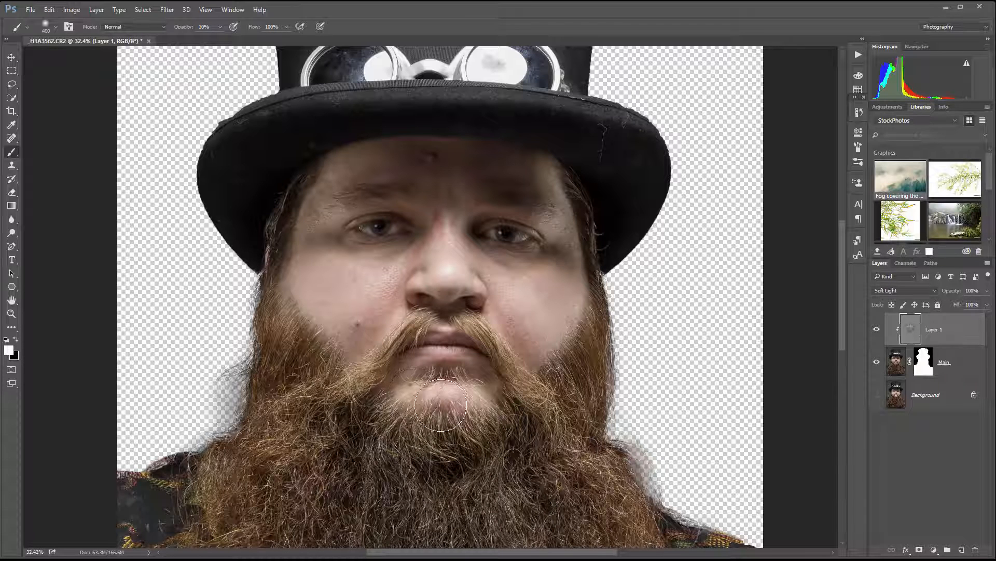
{"action": "key", "text": "bracketleft"}
{"action": "key", "text": "bracketleft"}
{"action": "key", "text": "bracketleft"}
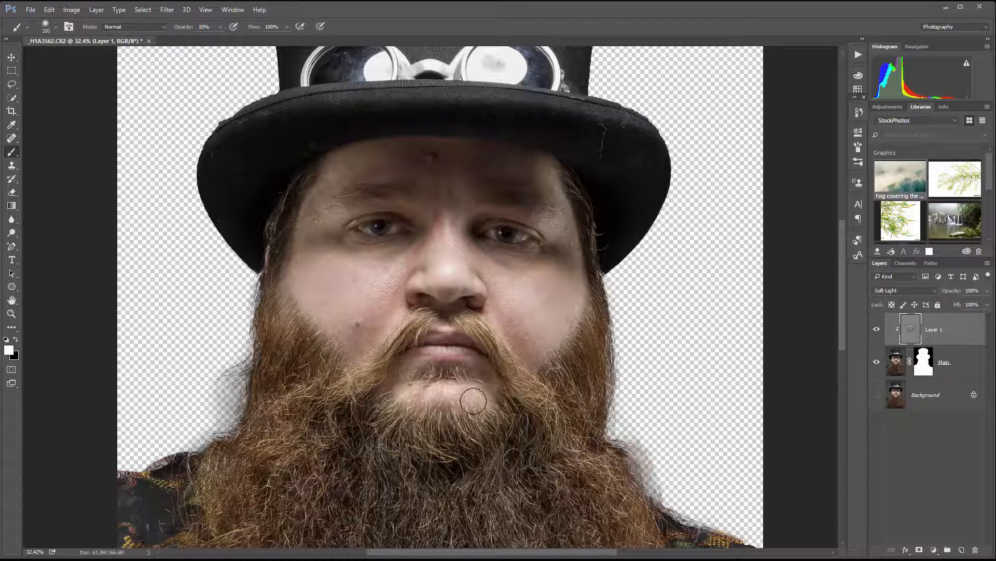
{"action": "key", "text": "bracketleft"}
{"action": "key", "text": "bracketleft"}
{"action": "key", "text": "bracketleft"}
{"action": "key", "text": "bracketleft"}
{"action": "key", "text": "bracketleft"}
{"action": "key", "text": "bracketleft"}
{"action": "key", "text": "bracketleft"}
{"action": "key", "text": "bracketleft"}
{"action": "key", "text": "bracketleft"}
{"action": "key", "text": "bracketleft"}
{"action": "key", "text": "bracketleft"}
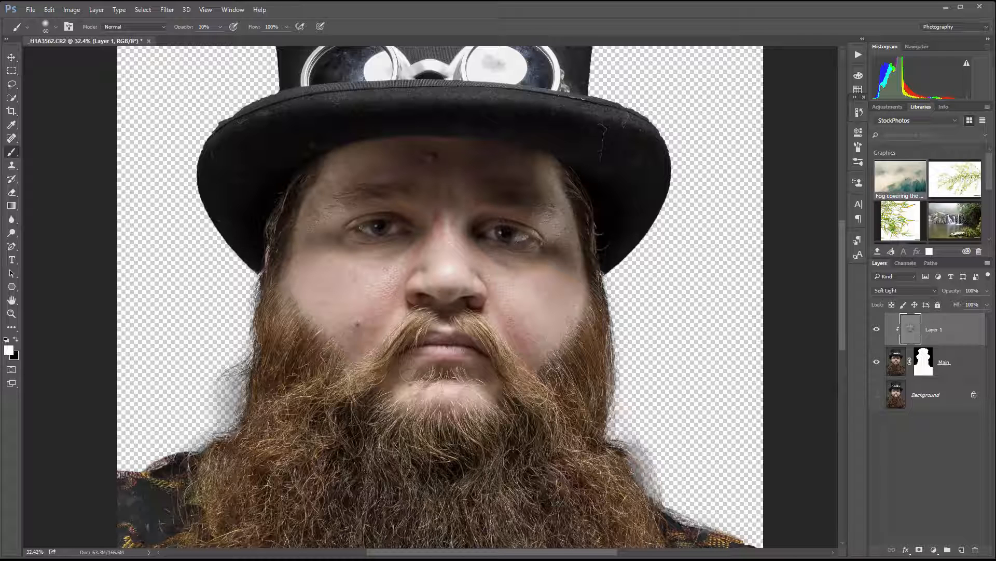
Step: Compare the portrait with and without the dodge and burn layer, viewing the whole image
{"action": "left_click", "coordinate": [877, 326]}
{"action": "scroll", "coordinate": [519, 253], "scroll_direction": "down", "scroll_amount": 4}
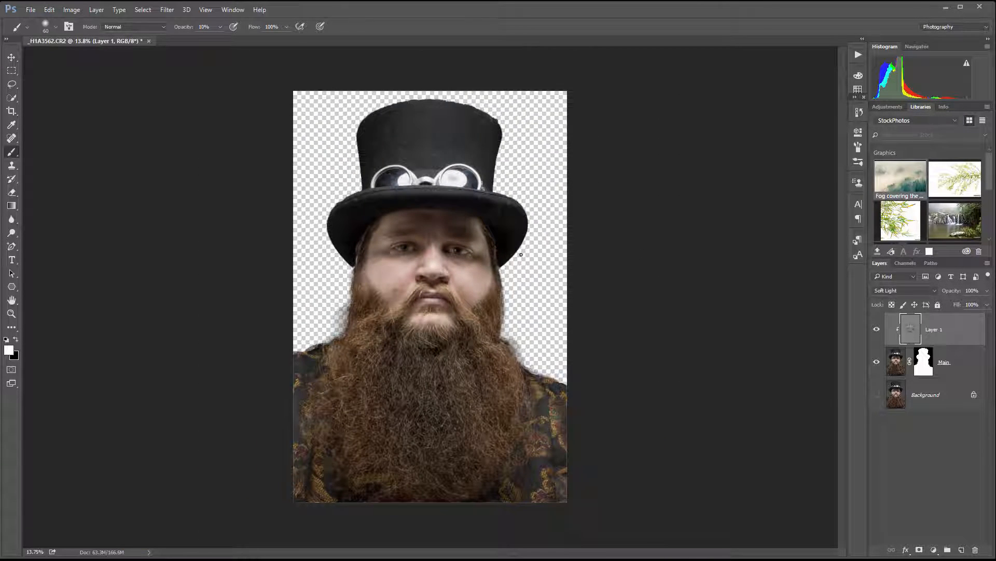
{"action": "scroll", "coordinate": [521, 254], "scroll_direction": "down", "scroll_amount": 1}
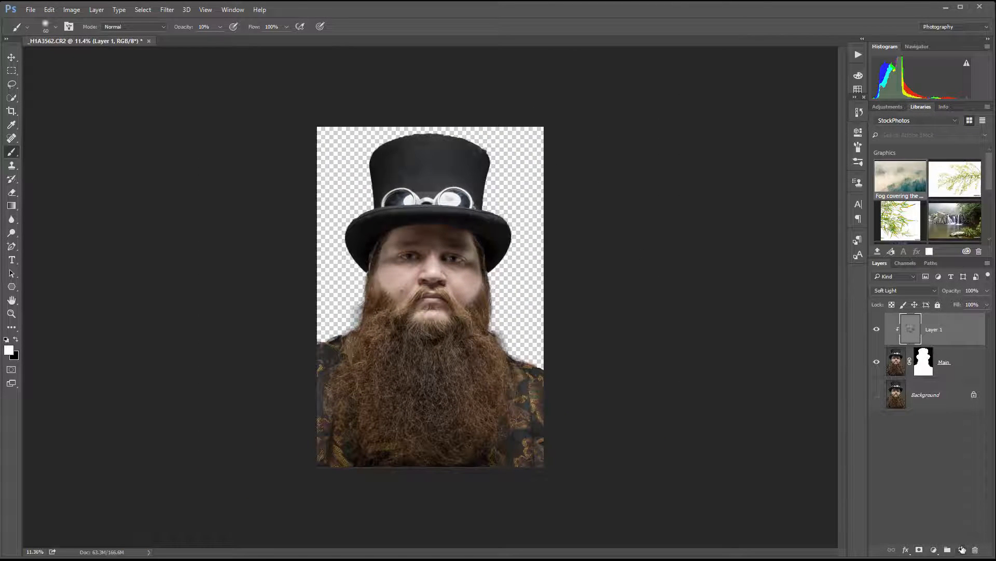
Step: Extend the canvas upward with the Crop tool to add empty space above the hat
{"action": "left_click", "coordinate": [12, 110]}
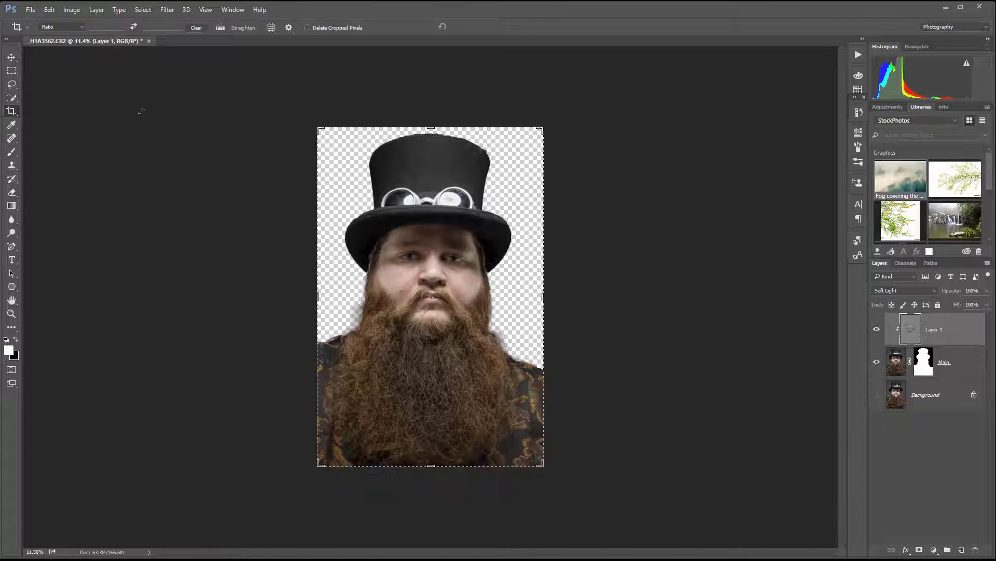
{"action": "left_click_drag", "start_coordinate": [429, 121], "coordinate": [426, 103]}
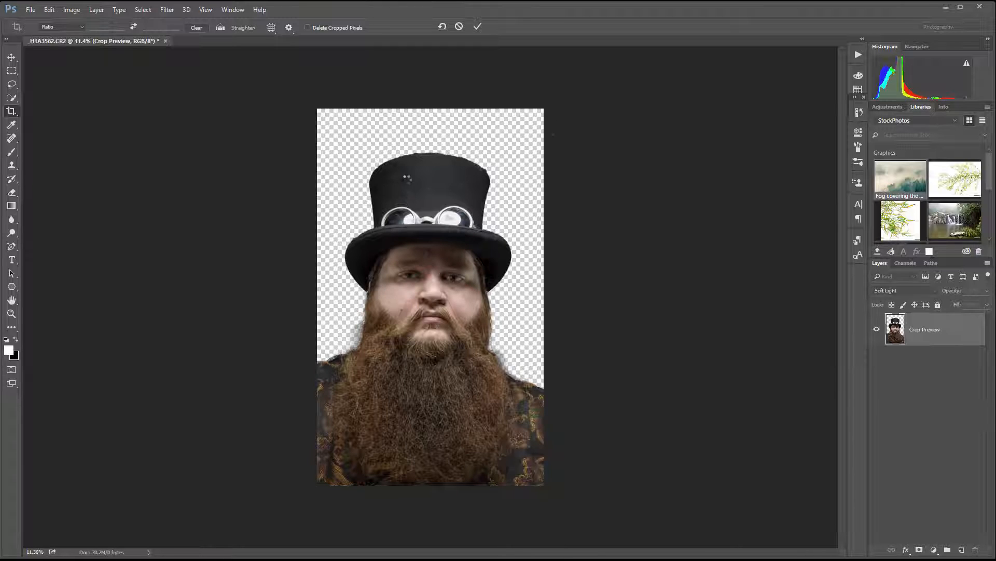
{"action": "key", "text": "Return"}
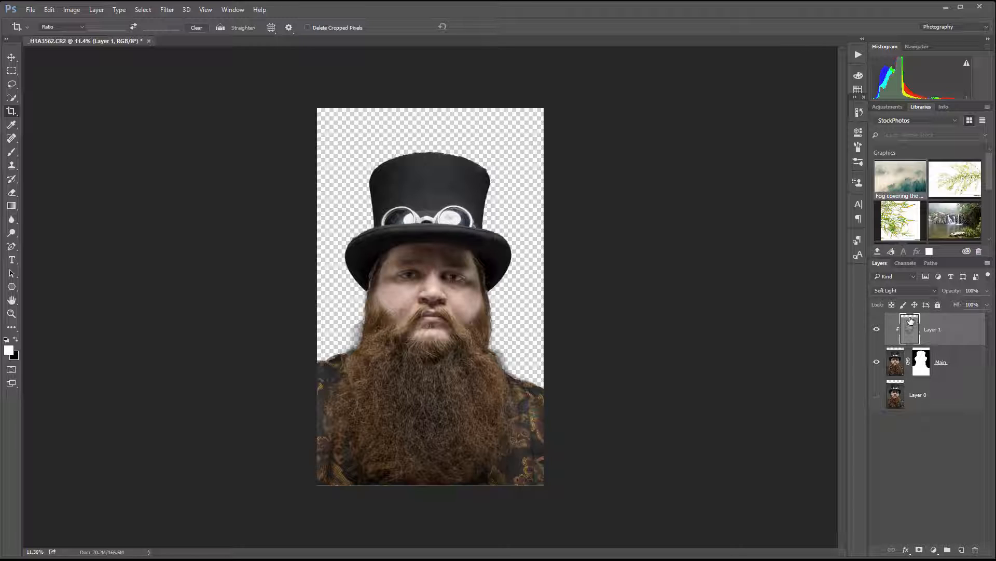
Step: Select the strip above the hat with a rectangular marquee, fill it with 50% Gray on Layer 1, and deselect
{"action": "left_click", "coordinate": [11, 70]}
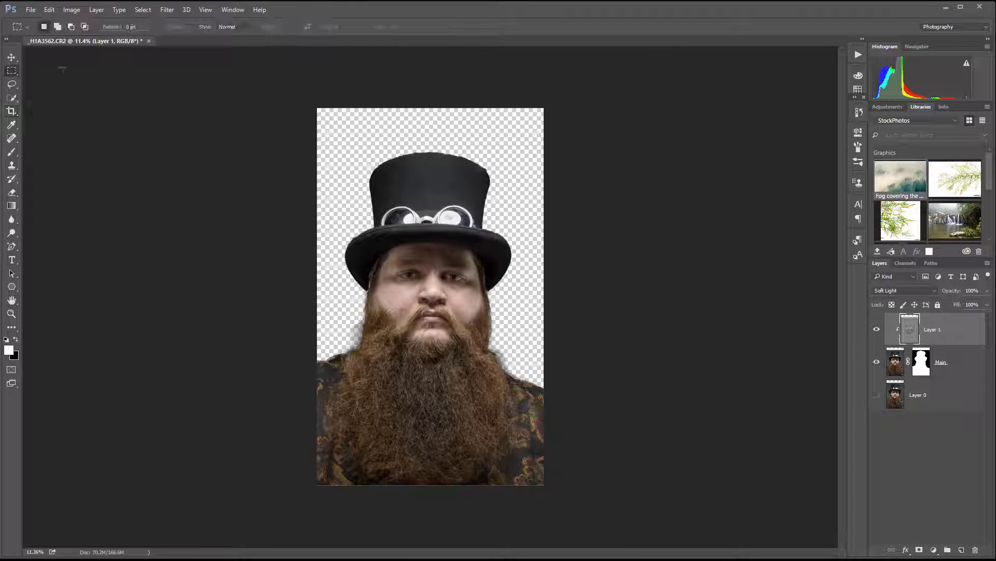
{"action": "left_click_drag", "start_coordinate": [289, 65], "coordinate": [579, 149]}
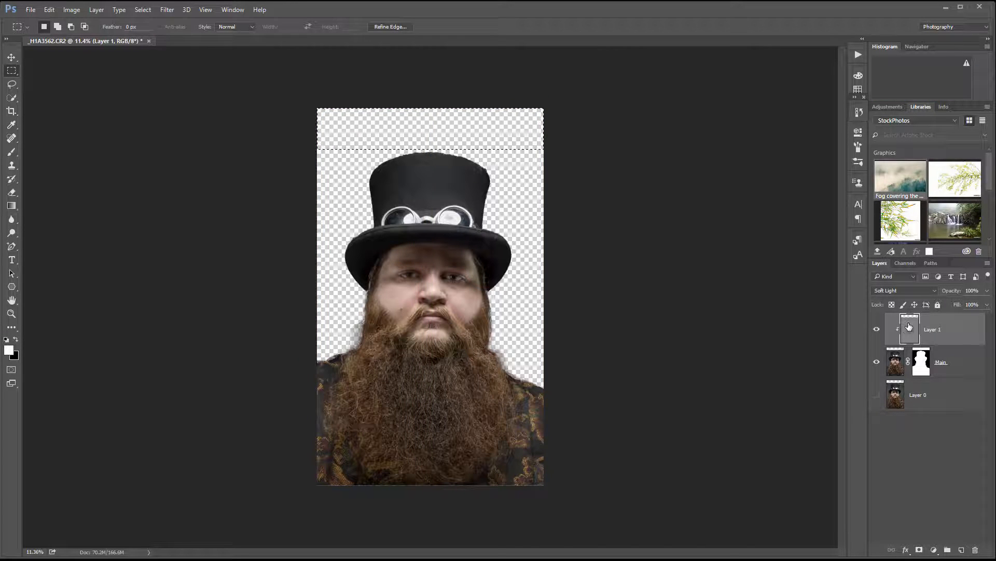
{"action": "key", "text": "shift+F5"}
{"action": "key", "text": "Return"}
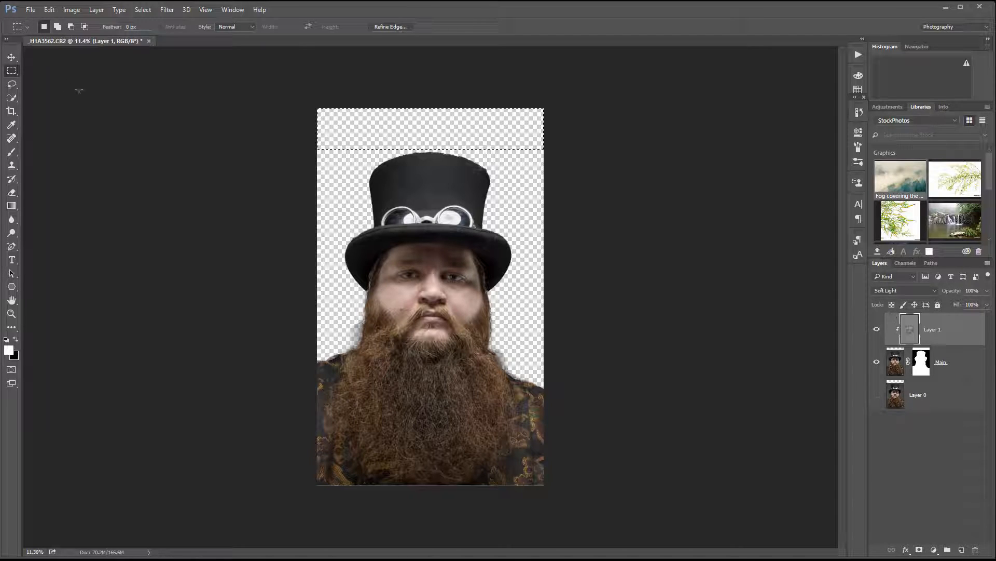
{"action": "key", "text": "ctrl+d"}
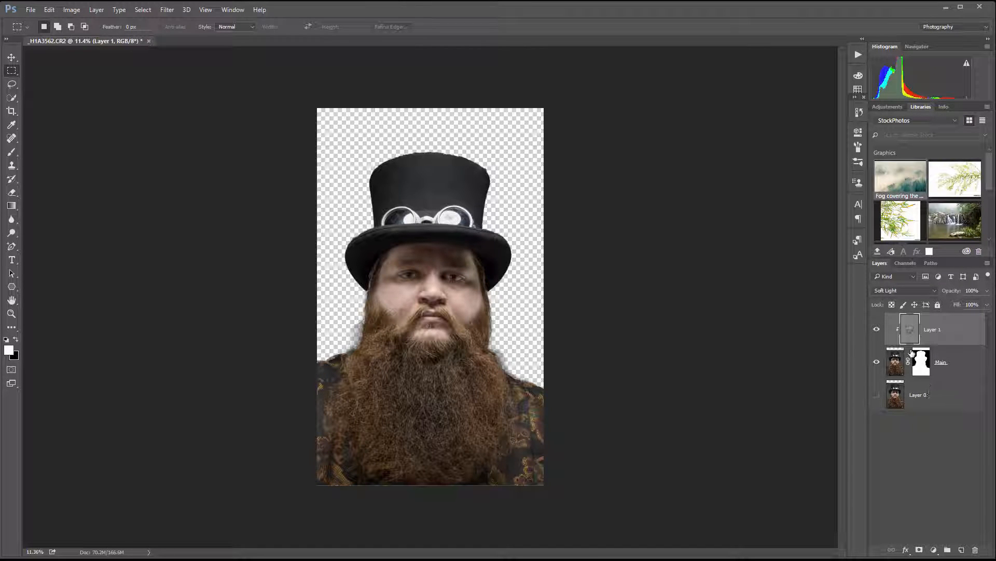
Step: Add a new layer directly above Layer 0 and fill it with white as the backdrop
{"action": "left_click", "coordinate": [934, 393]}
{"action": "left_click", "coordinate": [964, 551]}
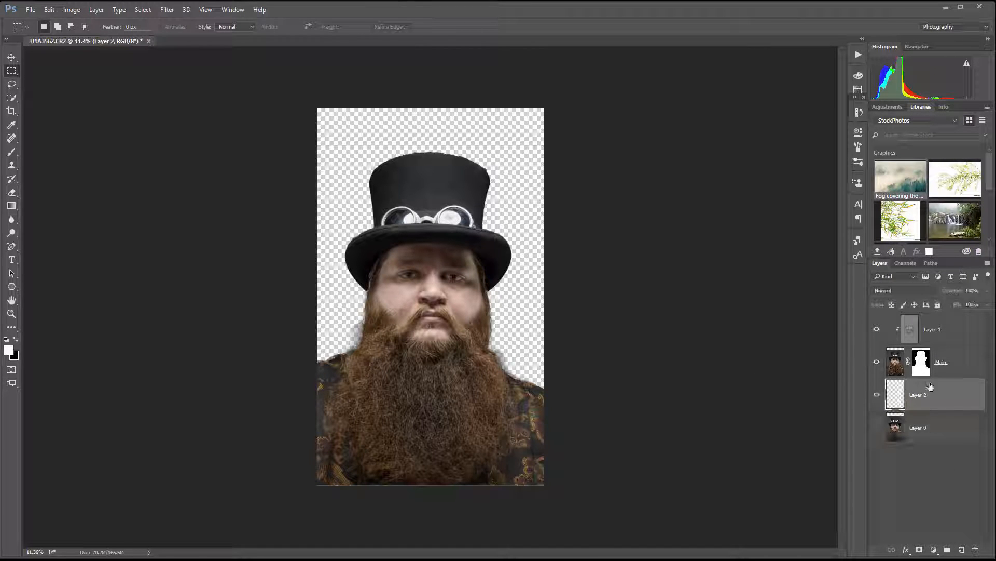
{"action": "key", "text": "alt+BackSpace"}
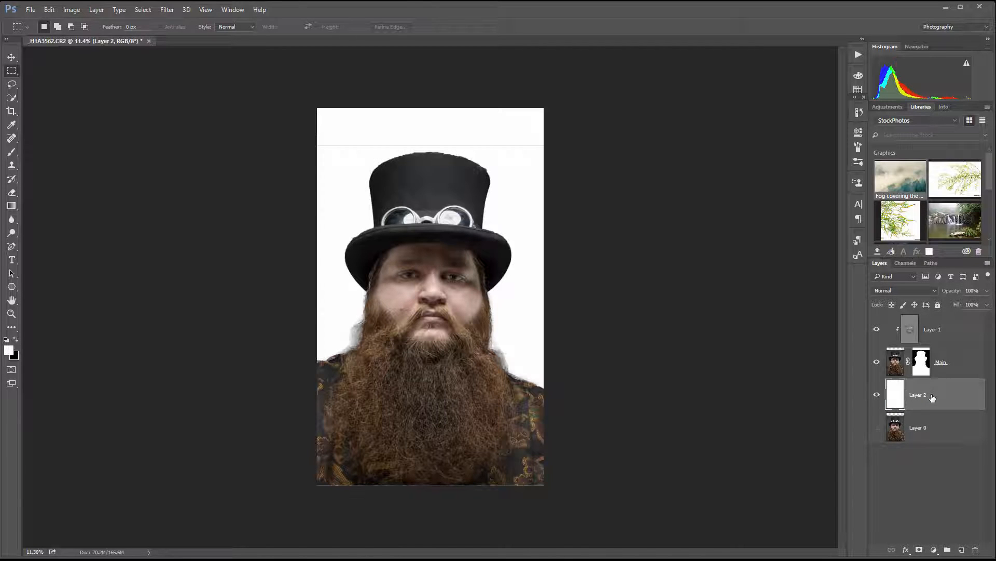
Step: Select the strip above the hat on the Main layer's mask, fill it with black to hide the leftover edge, and deselect
{"action": "left_click", "coordinate": [922, 358]}
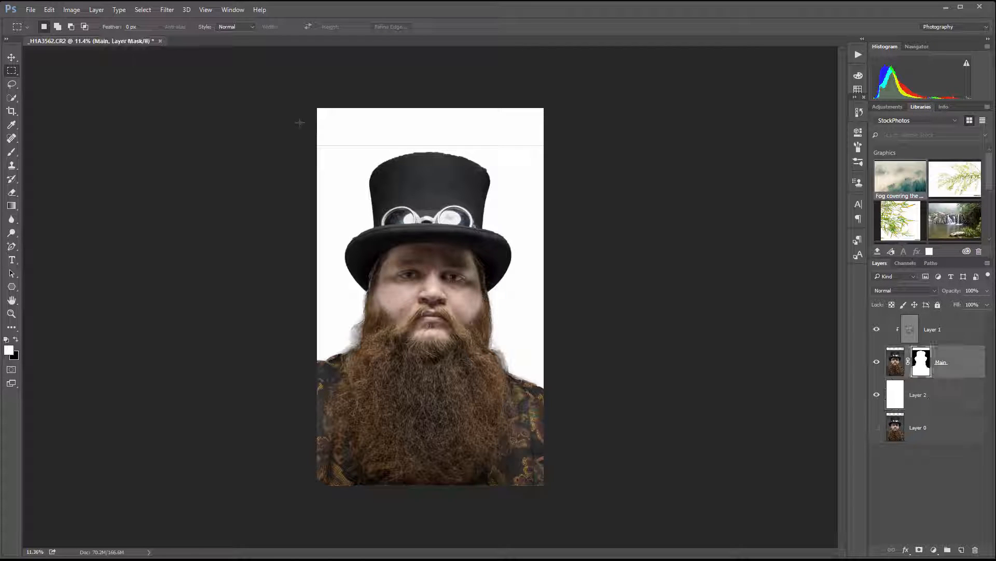
{"action": "left_click_drag", "start_coordinate": [225, 55], "coordinate": [576, 148]}
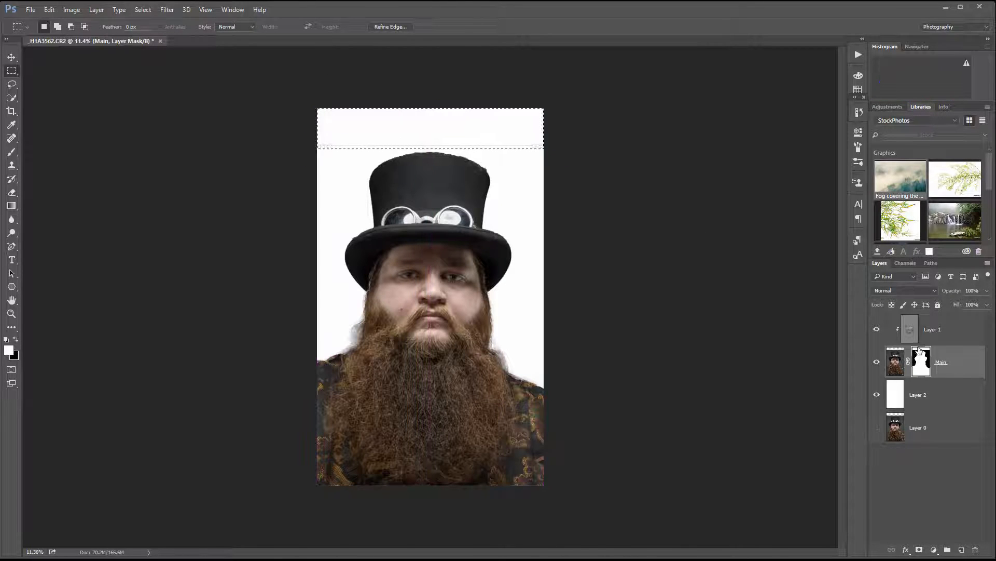
{"action": "key", "text": "ctrl+BackSpace"}
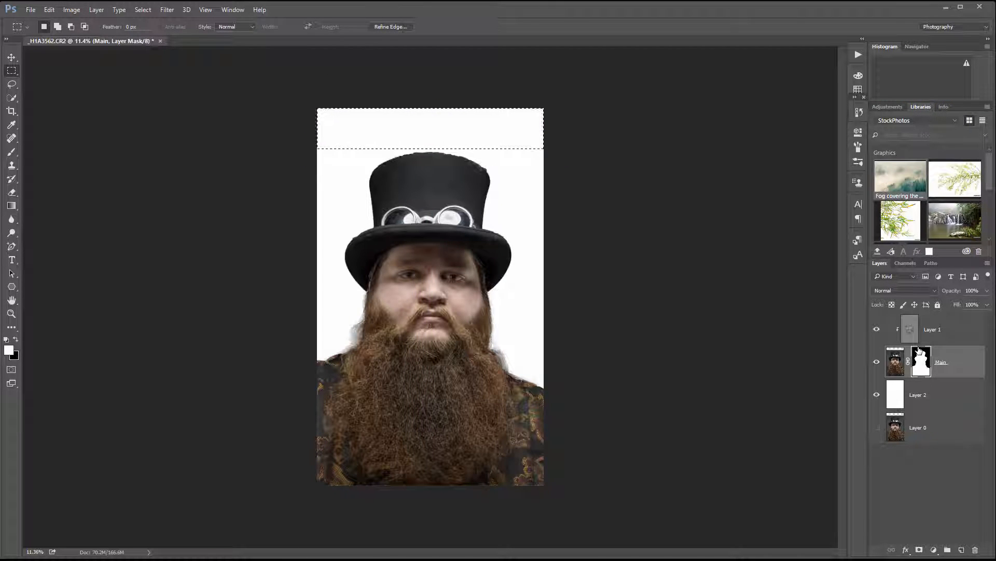
{"action": "key", "text": "ctrl+d"}
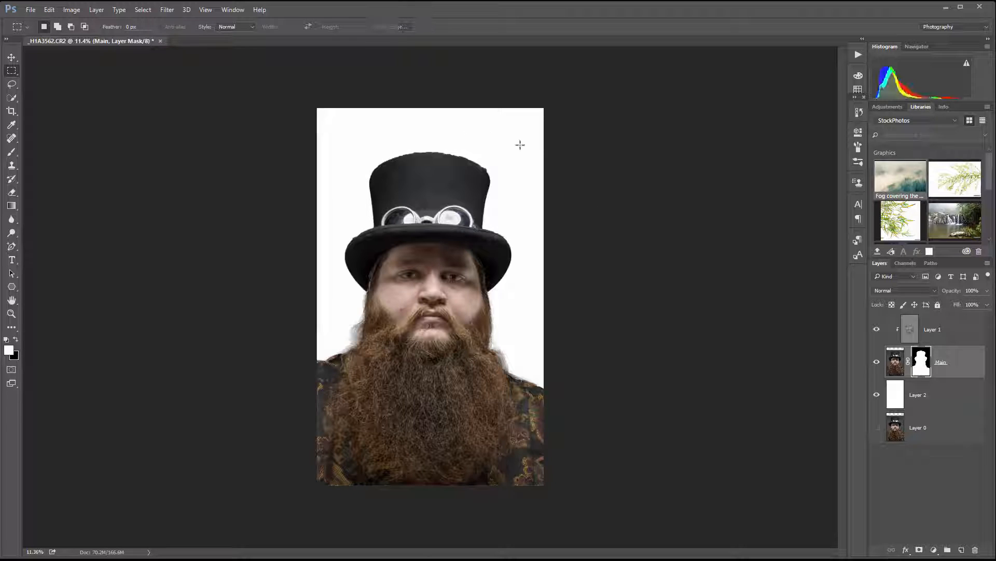
{"action": "scroll", "coordinate": [441, 307], "scroll_direction": "up", "scroll_amount": 2}
{"action": "scroll", "coordinate": [415, 308], "scroll_direction": "down", "scroll_amount": 2}
{"action": "scroll", "coordinate": [405, 312], "scroll_direction": "up", "scroll_amount": 1}
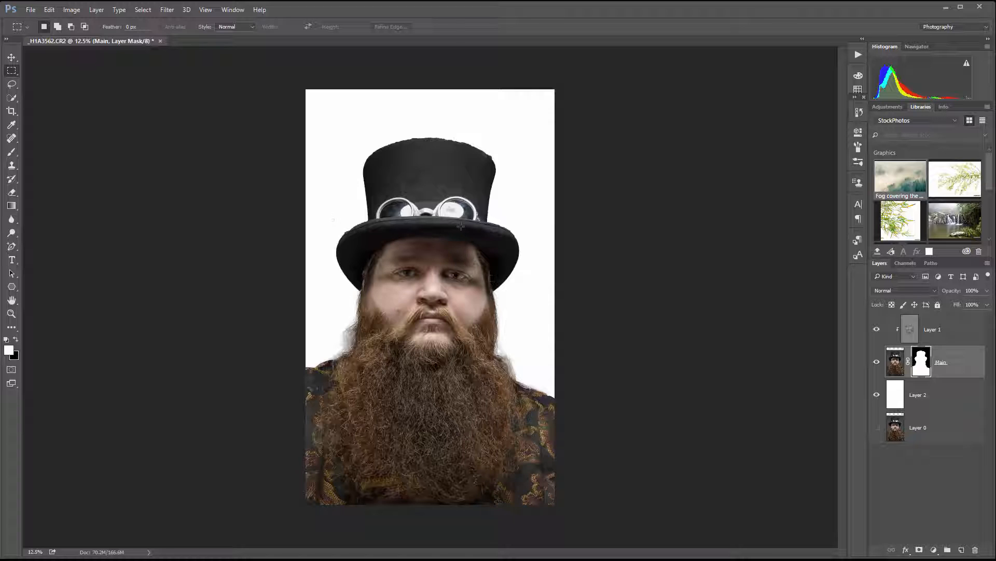
Step: Open the fog-covered mountain forest stock photo, unlock its Background layer and copy it into the portrait document with the Move tool
{"action": "double_click", "coordinate": [903, 178]}
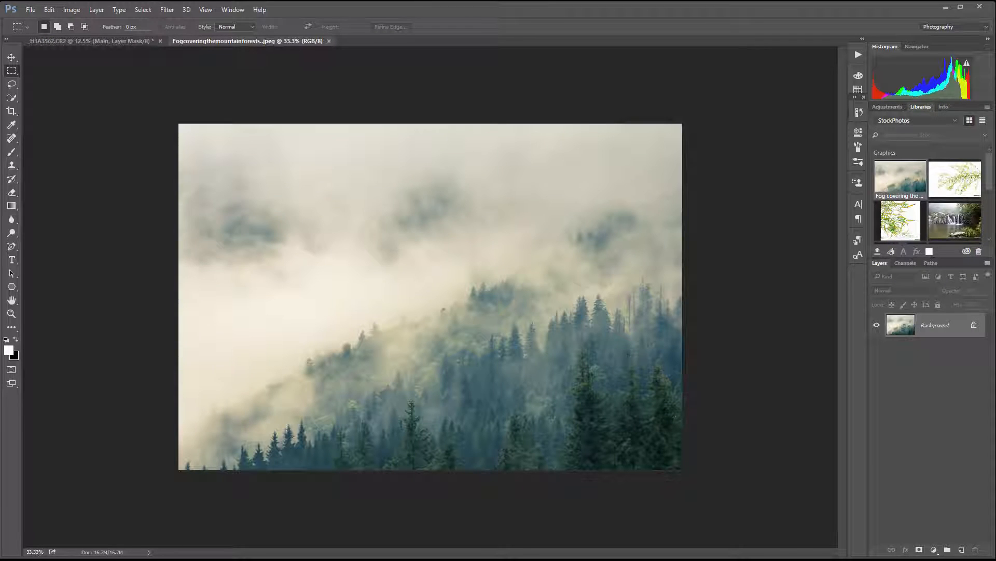
{"action": "left_click", "coordinate": [12, 56]}
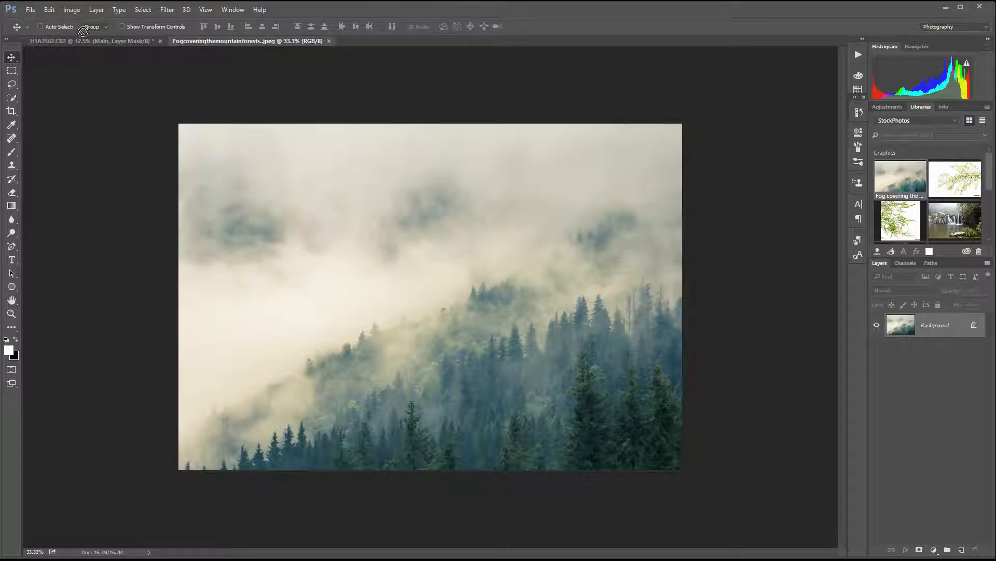
{"action": "left_click", "coordinate": [470, 178]}
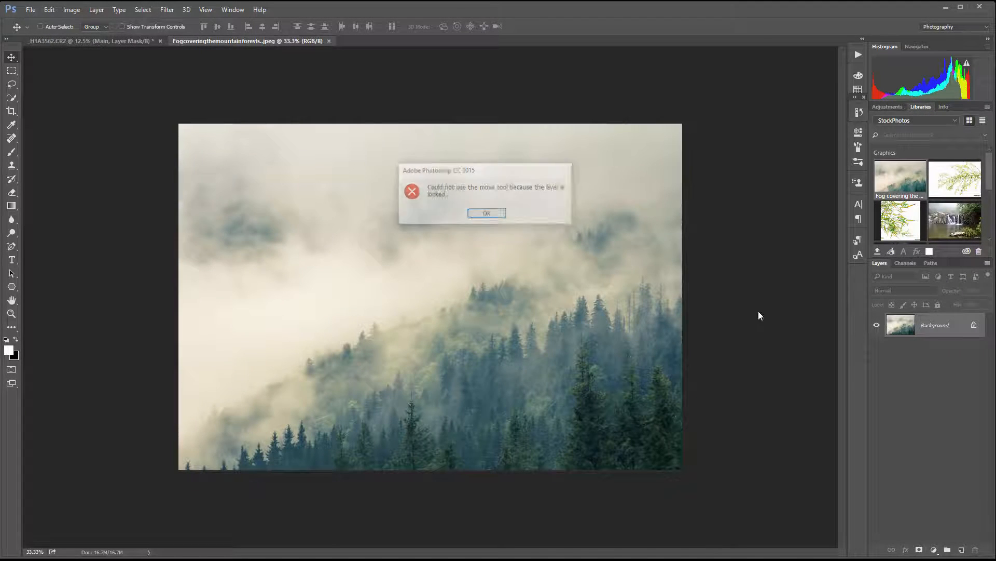
{"action": "left_click", "coordinate": [488, 215]}
{"action": "left_click", "coordinate": [973, 327]}
{"action": "left_click_drag", "start_coordinate": [525, 289], "coordinate": [435, 277]}
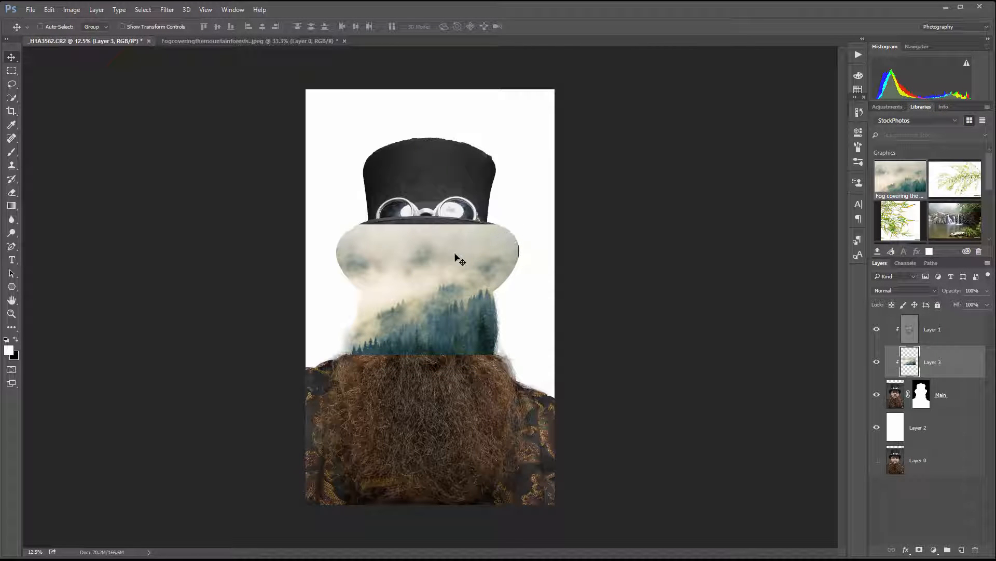
Step: Scale the forest layer proportionally to about 224% with Free Transform and position its trees over the hat and face
{"action": "key", "text": "ctrl"}
{"action": "key", "text": "ctrl+t"}
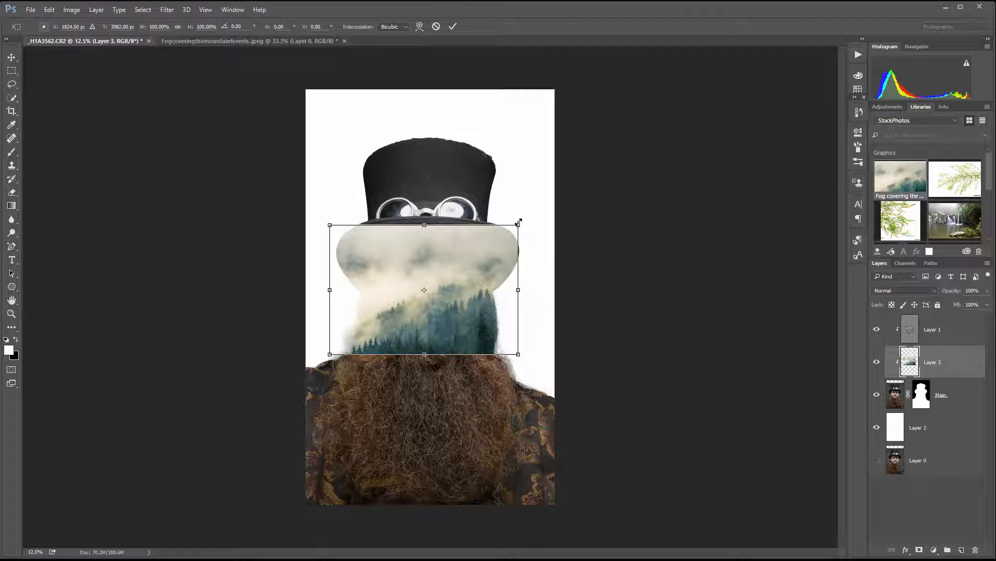
{"action": "left_click_drag", "start_coordinate": [519, 221], "coordinate": [383, 224]}
{"action": "left_click_drag", "start_coordinate": [512, 132], "coordinate": [590, 78]}
{"action": "left_click_drag", "start_coordinate": [481, 160], "coordinate": [445, 210]}
{"action": "left_click_drag", "start_coordinate": [436, 254], "coordinate": [440, 218]}
{"action": "left_click_drag", "start_coordinate": [568, 88], "coordinate": [589, 73]}
{"action": "left_click_drag", "start_coordinate": [501, 179], "coordinate": [469, 188]}
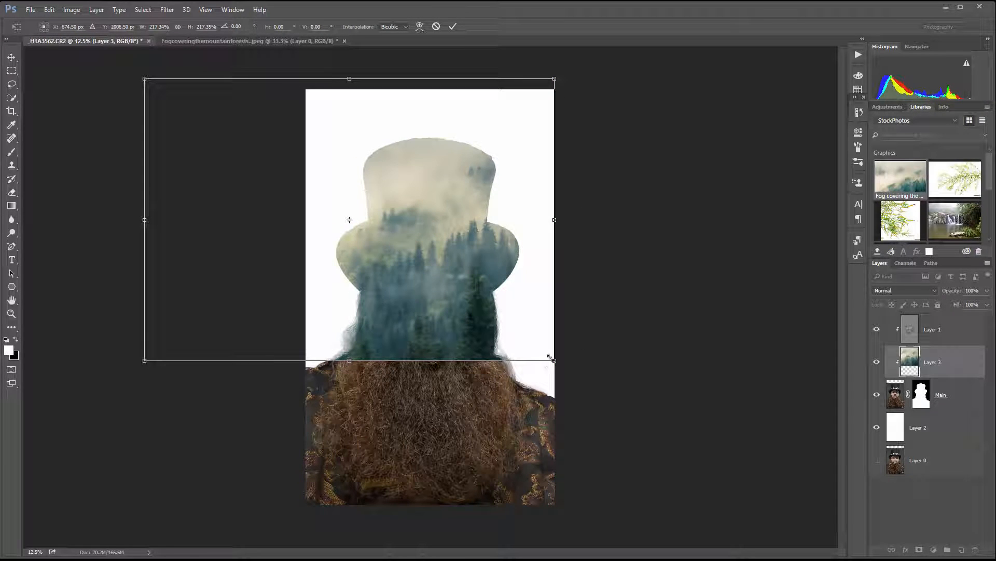
{"action": "left_click_drag", "start_coordinate": [550, 357], "coordinate": [567, 367]}
{"action": "left_click_drag", "start_coordinate": [445, 271], "coordinate": [442, 275]}
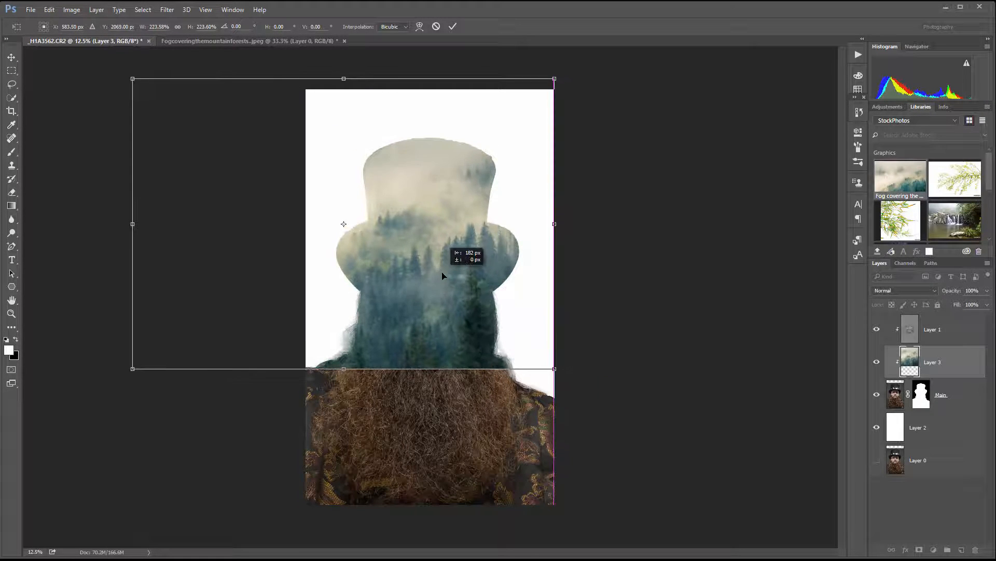
{"action": "key", "text": "Return"}
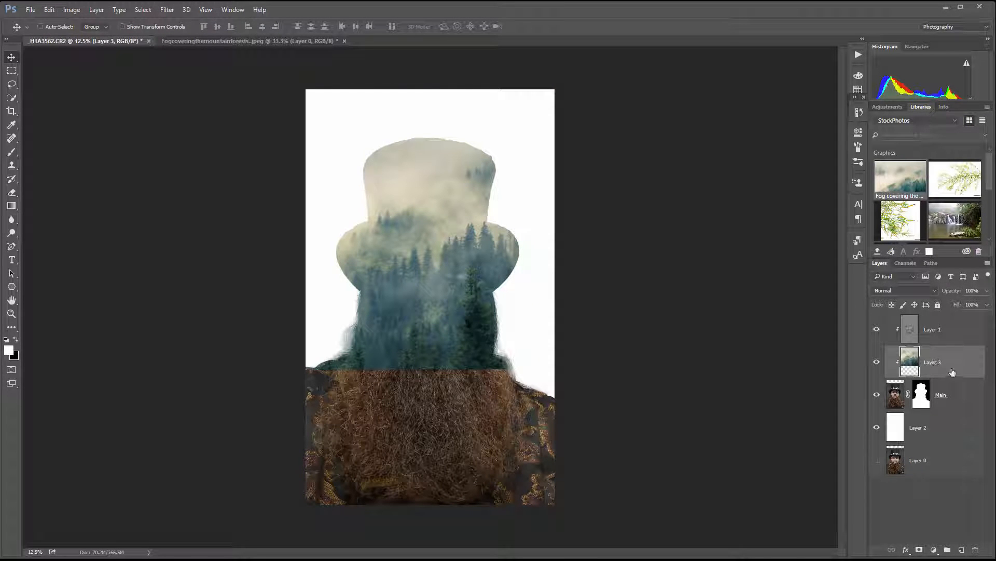
Step: Move Layer 3 below the Main layer and copy Main's layer mask onto it
{"action": "left_click_drag", "start_coordinate": [953, 372], "coordinate": [947, 410]}
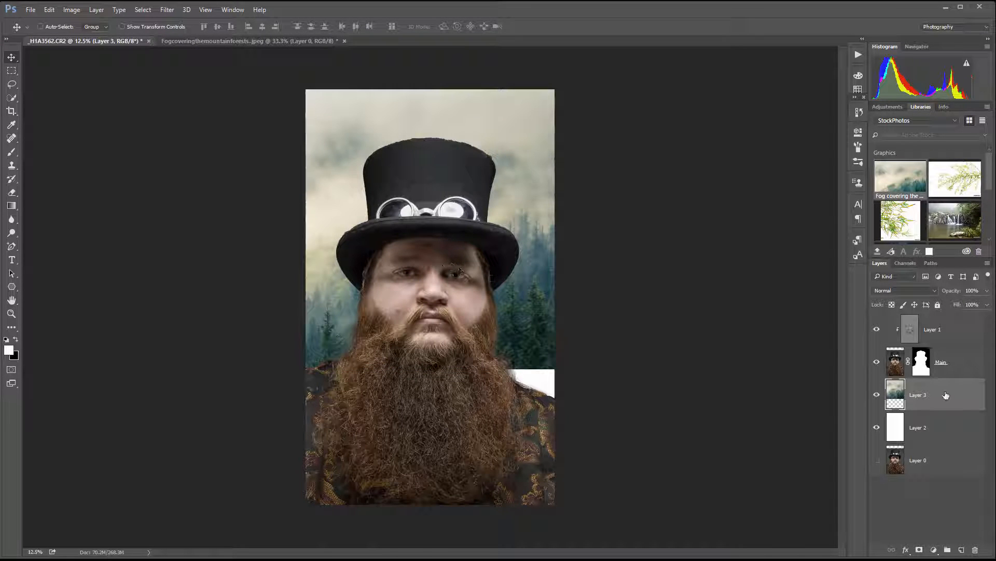
{"action": "left_click", "coordinate": [926, 368]}
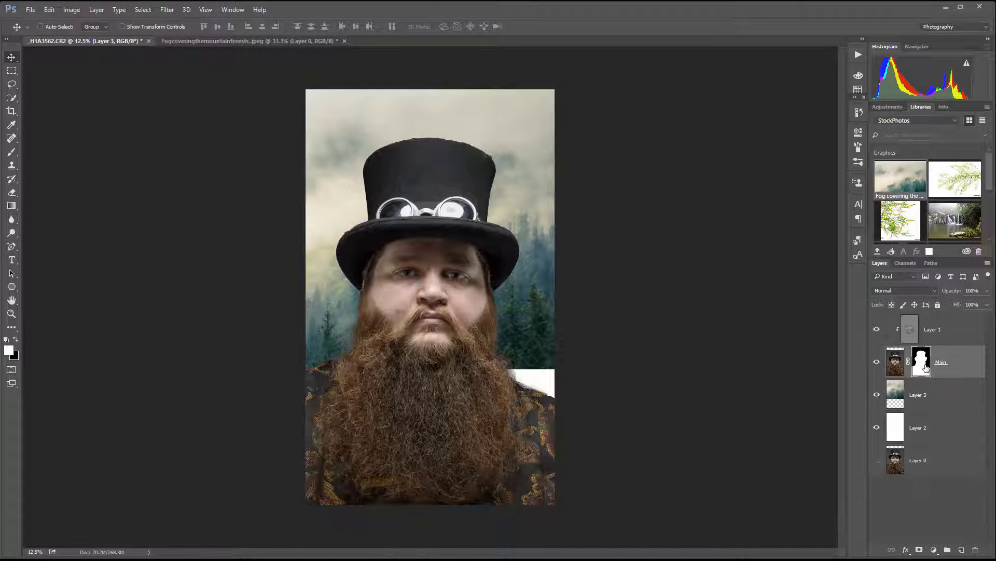
{"action": "left_click_drag", "start_coordinate": [922, 358], "coordinate": [929, 401]}
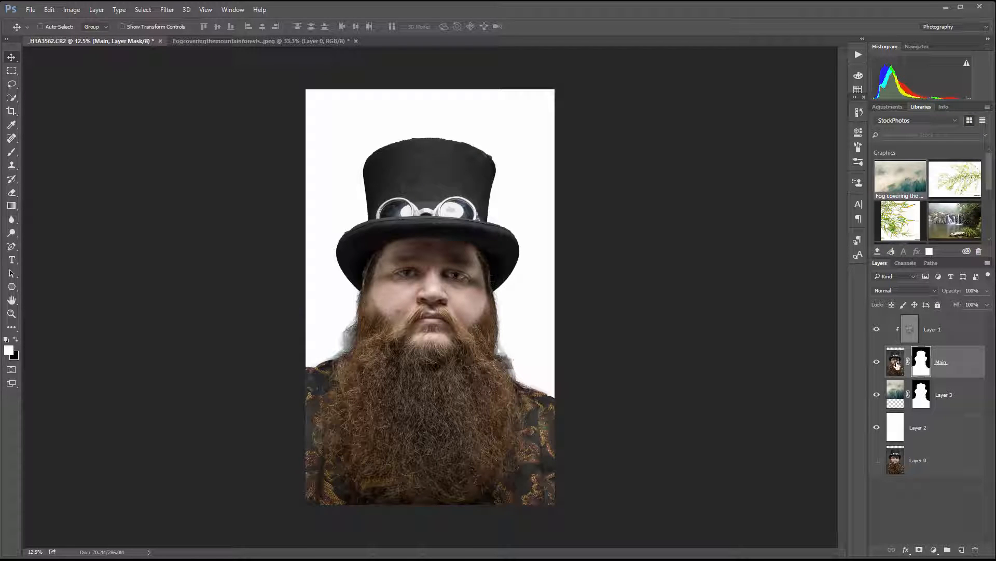
Step: Try the Screen blend mode on the Main layer's image, then set it to Soft Light
{"action": "left_click", "coordinate": [893, 368]}
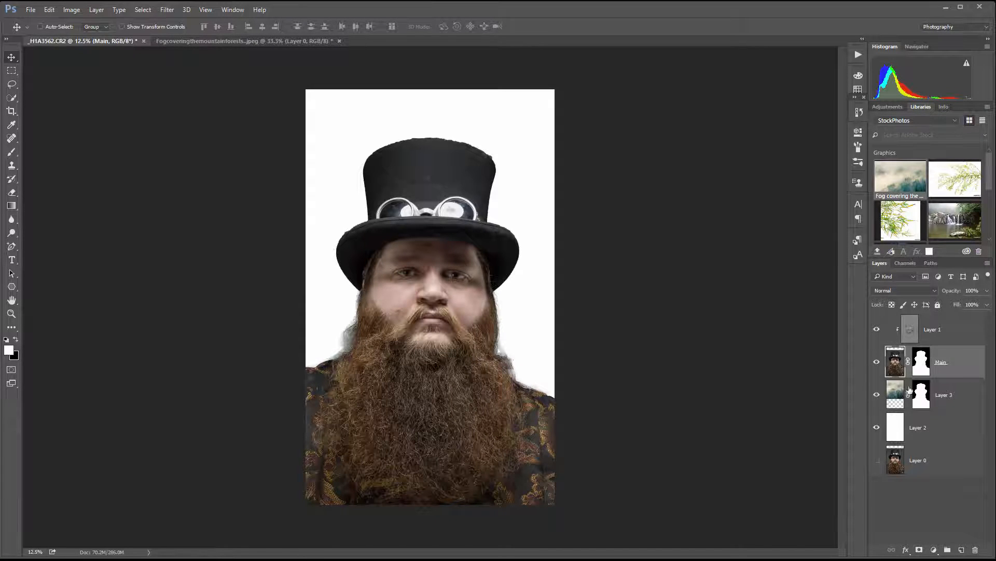
{"action": "left_click", "coordinate": [909, 290]}
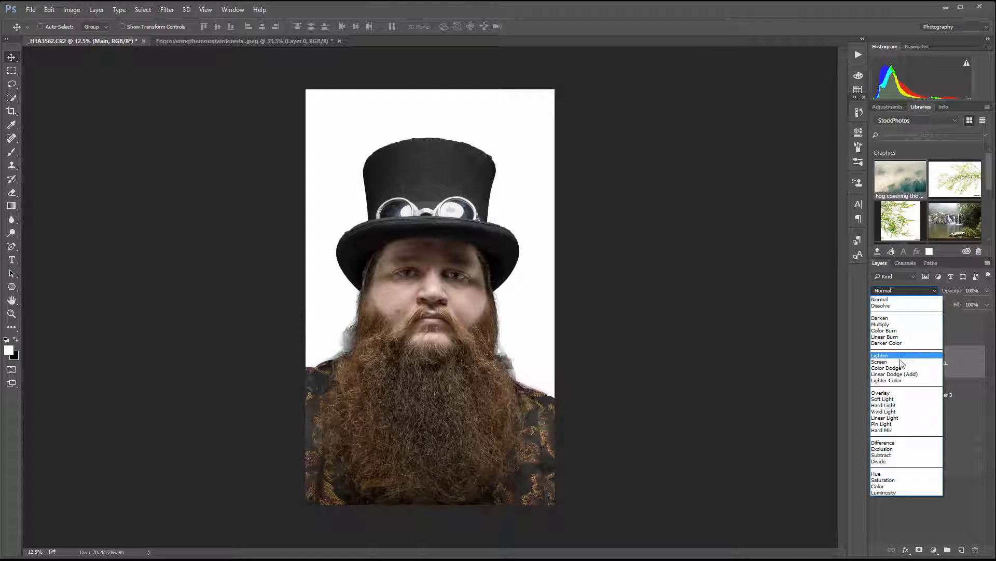
{"action": "left_click", "coordinate": [899, 361]}
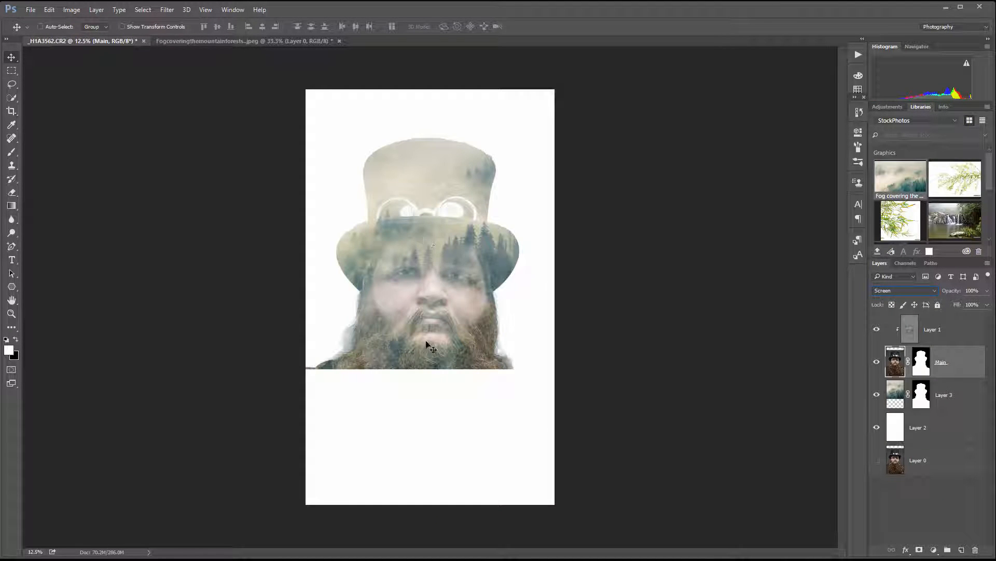
{"action": "left_click", "coordinate": [927, 290]}
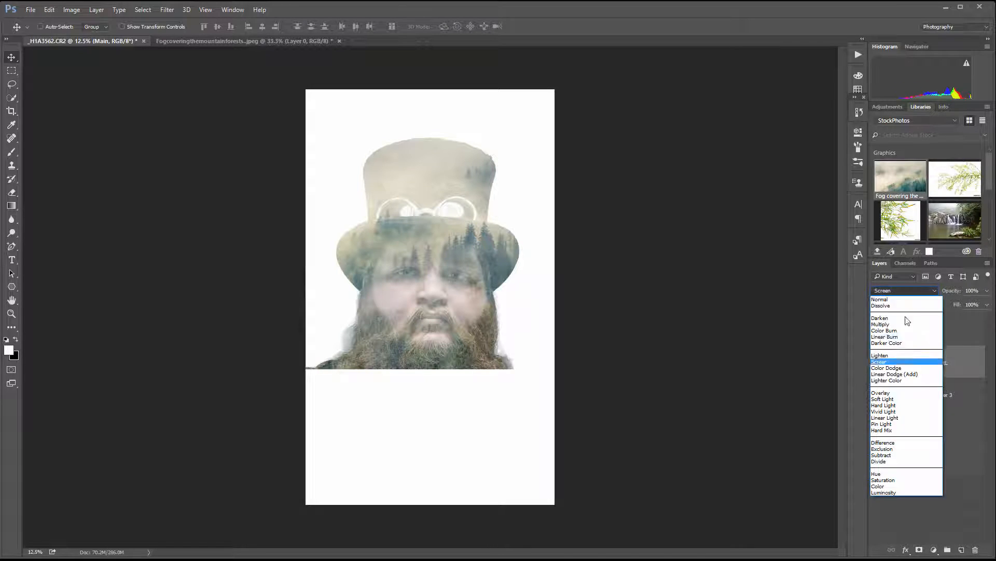
{"action": "left_click", "coordinate": [898, 397]}
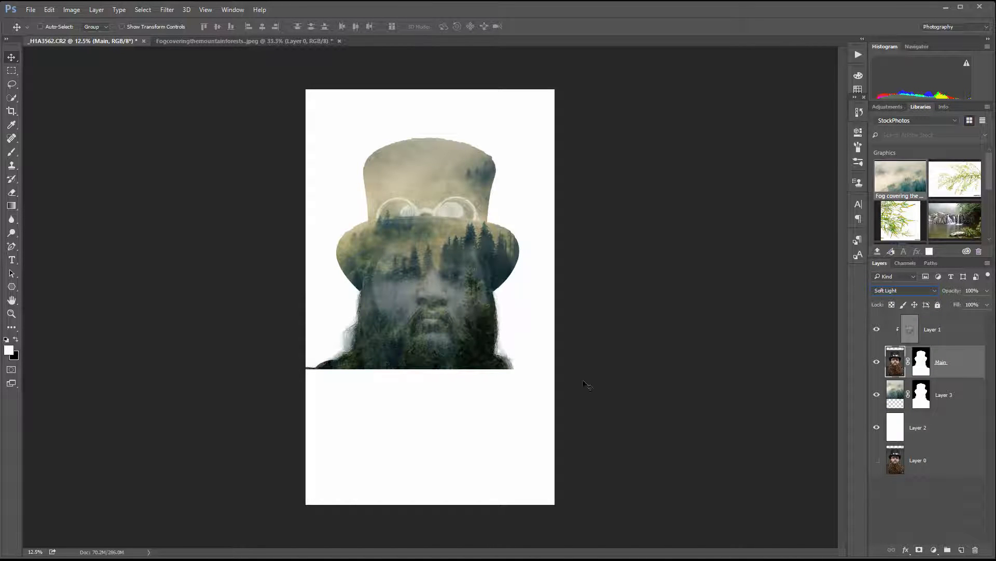
Step: Duplicate the forest Layer 3, naming the lower layer "forest low" and the upper copy "forest high"
{"action": "left_click", "coordinate": [902, 395]}
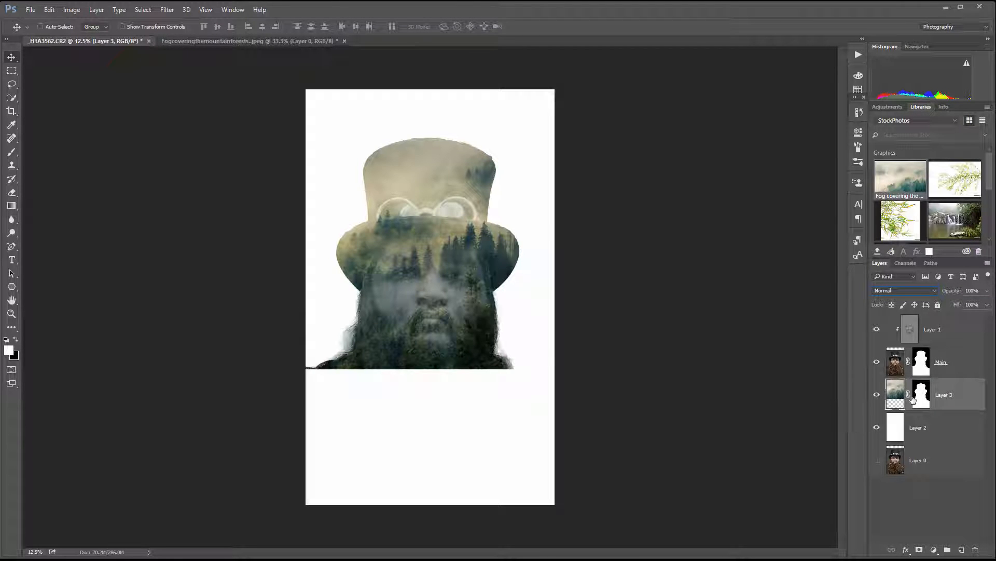
{"action": "key", "text": "ctrl+j"}
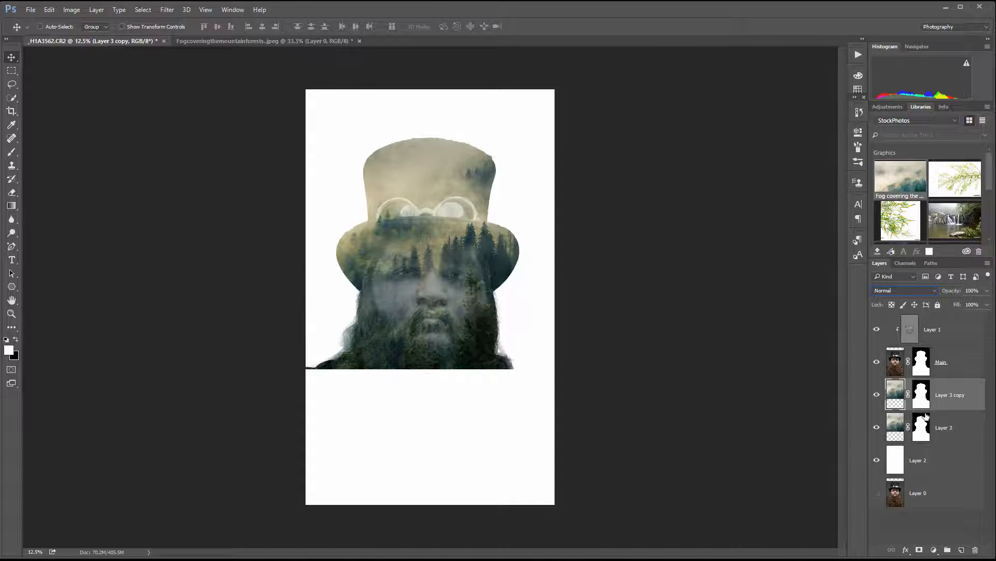
{"action": "double_click", "coordinate": [943, 428]}
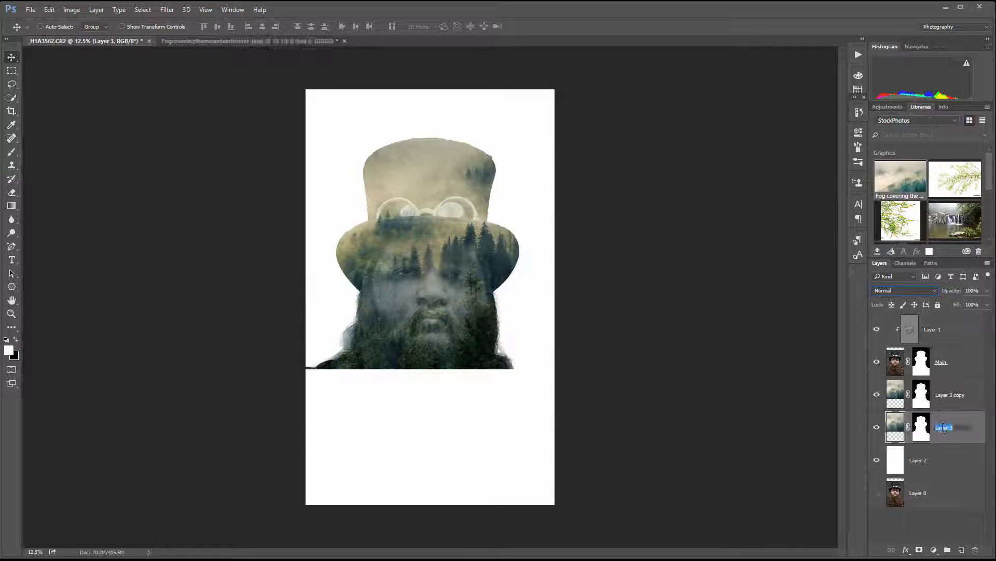
{"action": "key", "text": "BackSpace"}
{"action": "type", "text": "forest low"}
{"action": "double_click", "coordinate": [950, 394]}
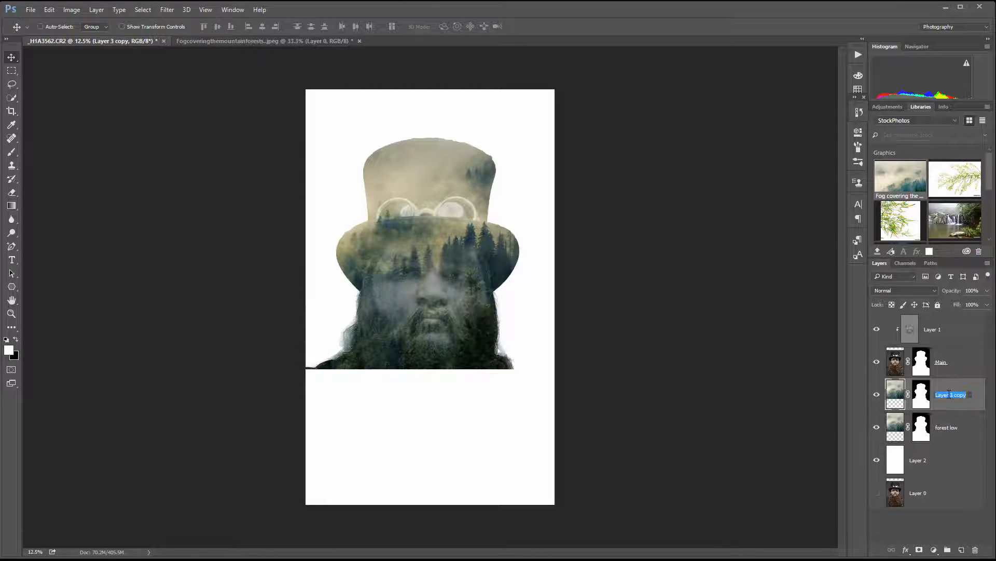
{"action": "key", "text": "BackSpace"}
{"action": "type", "text": "forest high"}
{"action": "key", "text": "Return"}
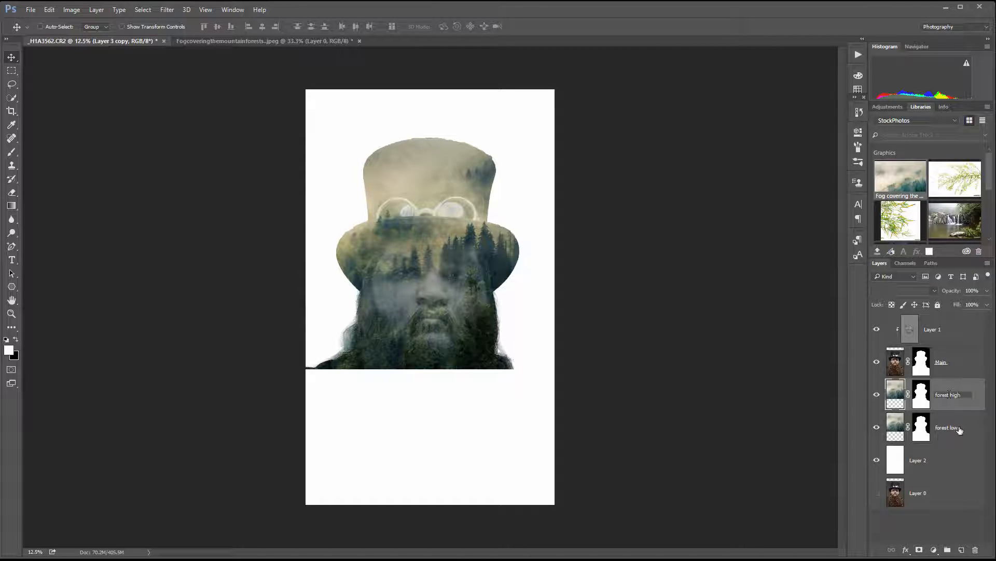
Step: Flip the forest low image vertically and move it down to fill the beard and shoulders below the upper forest
{"action": "left_click", "coordinate": [896, 427]}
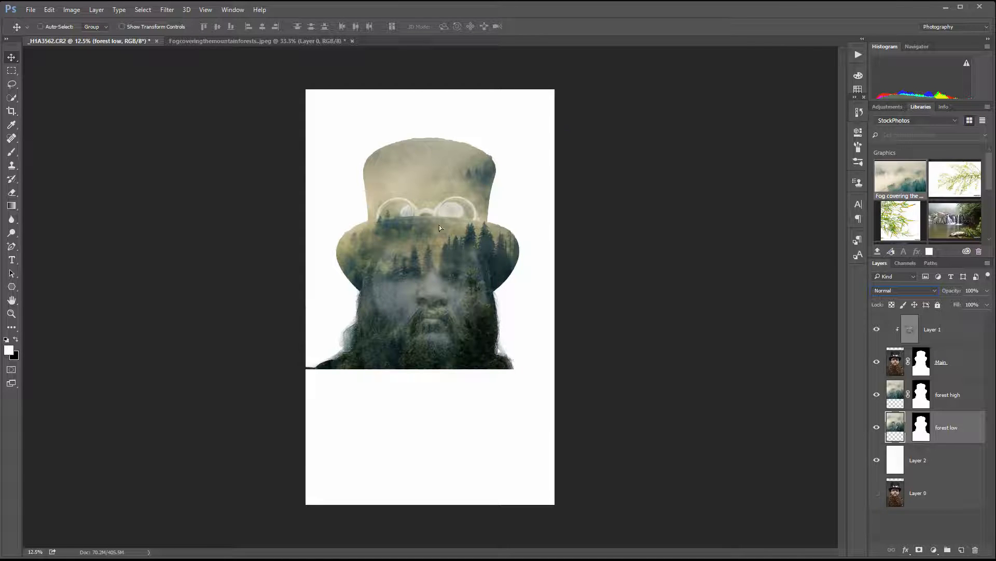
{"action": "left_click_drag", "start_coordinate": [439, 224], "coordinate": [446, 299]}
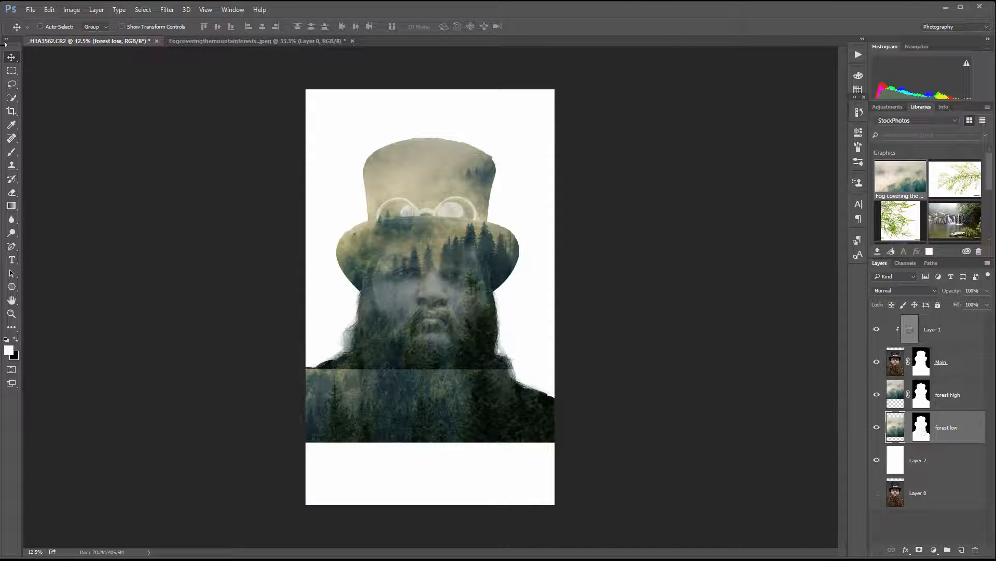
{"action": "left_click", "coordinate": [50, 9]}
{"action": "mouse_move", "coordinate": [135, 221]}
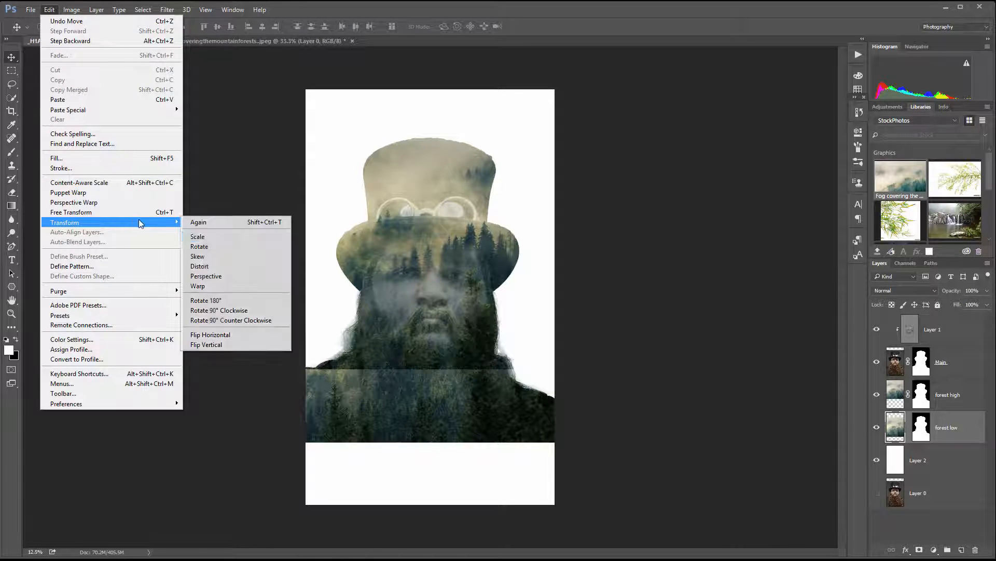
{"action": "left_click", "coordinate": [208, 344]}
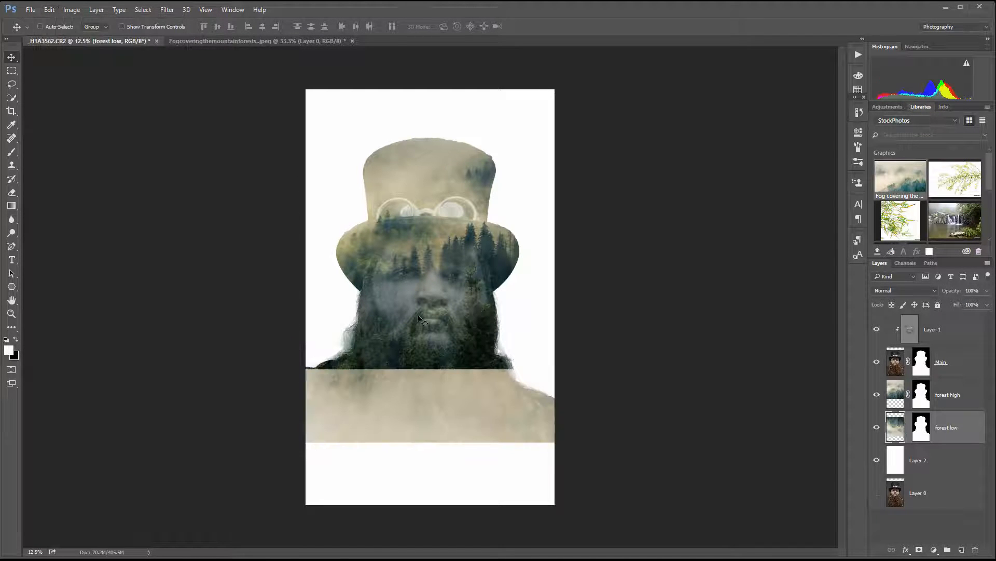
{"action": "left_click_drag", "start_coordinate": [465, 318], "coordinate": [433, 403]}
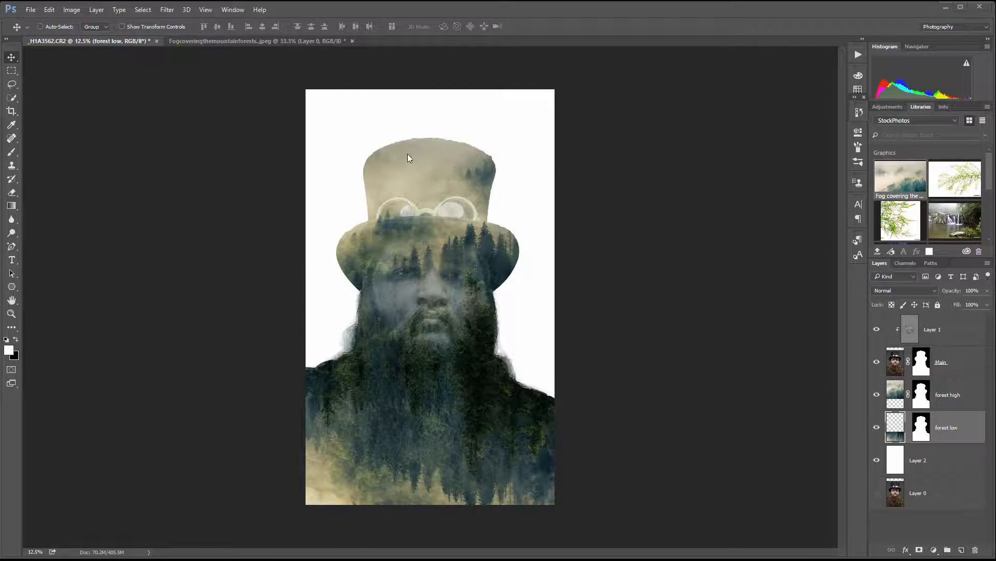
Step: Add a Black & White adjustment layer above Layer 1 and clip it to the Main portrait
{"action": "left_click", "coordinate": [962, 363]}
{"action": "left_click", "coordinate": [950, 330]}
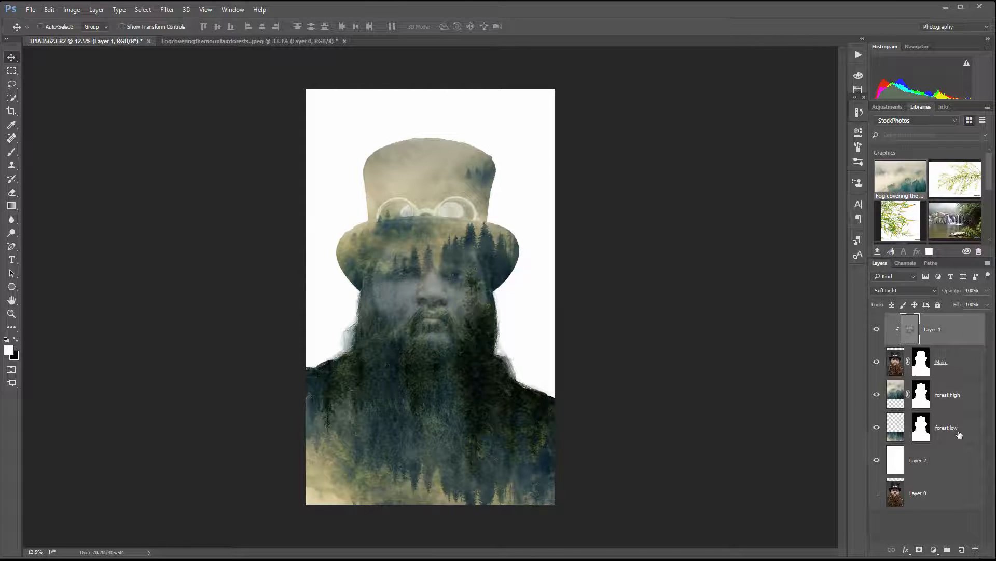
{"action": "left_click", "coordinate": [934, 549]}
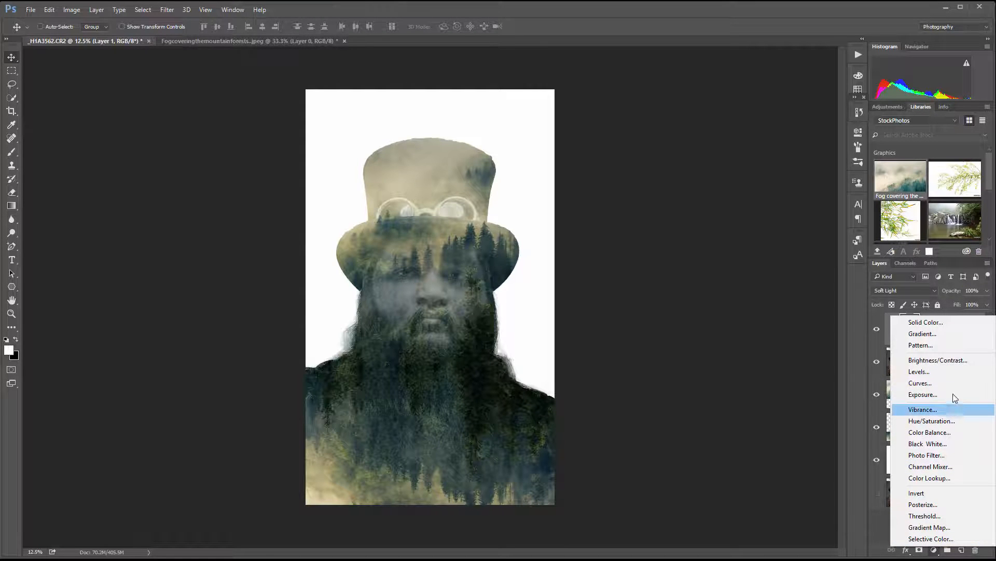
{"action": "left_click", "coordinate": [953, 444]}
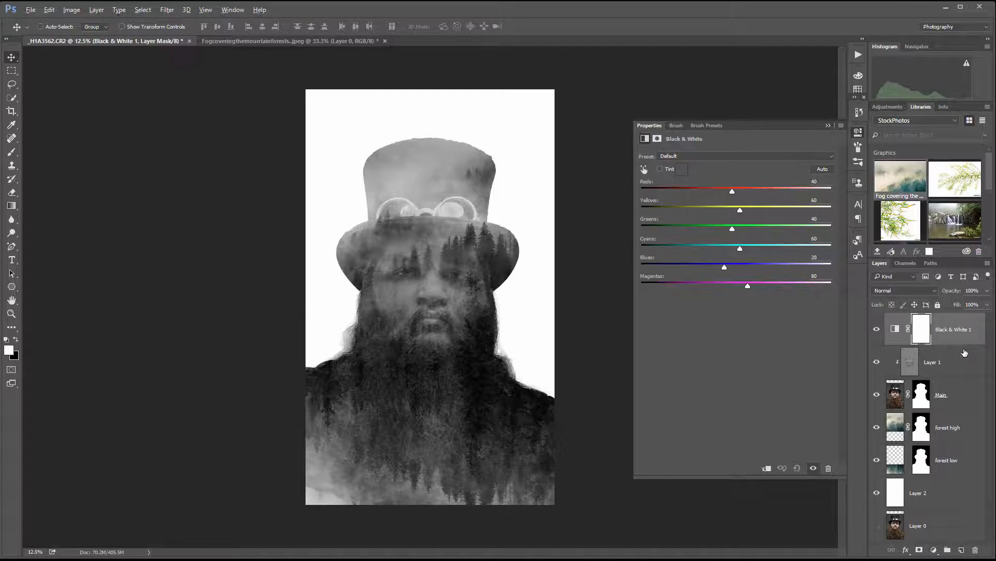
{"action": "left_click", "coordinate": [964, 348], "text": "alt"}
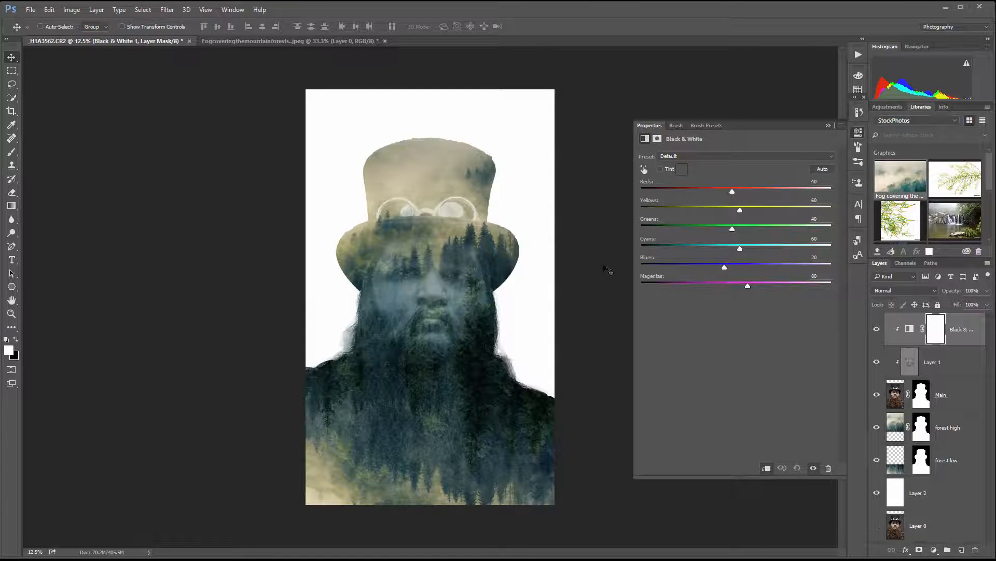
Step: Adjust the portrait's clipped Black & White mix to Reds 7, Yellows 128, Greens 22 and Cyans 107
{"action": "left_click_drag", "start_coordinate": [760, 193], "coordinate": [746, 190]}
{"action": "left_click_drag", "start_coordinate": [732, 229], "coordinate": [764, 208]}
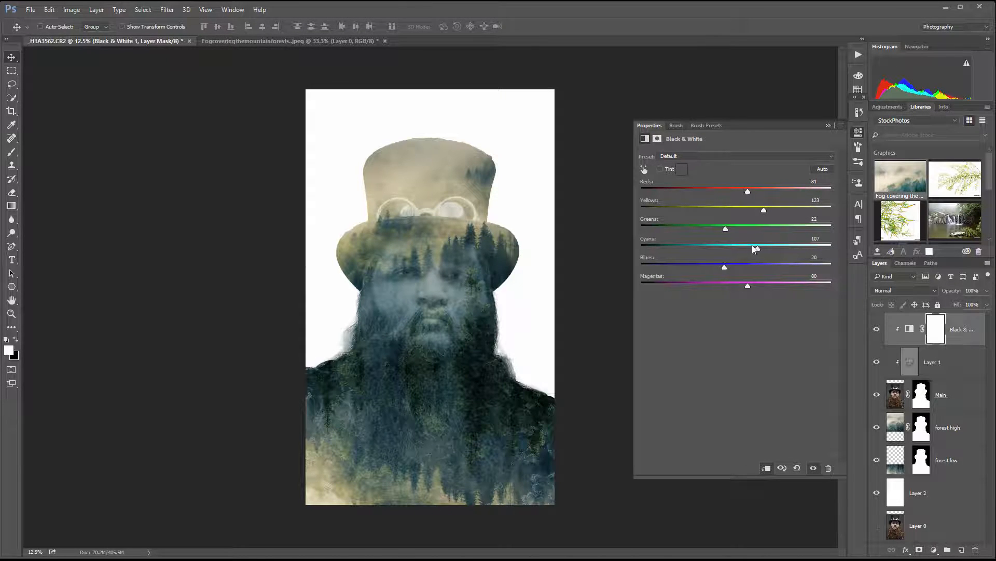
{"action": "left_click_drag", "start_coordinate": [748, 191], "coordinate": [721, 184]}
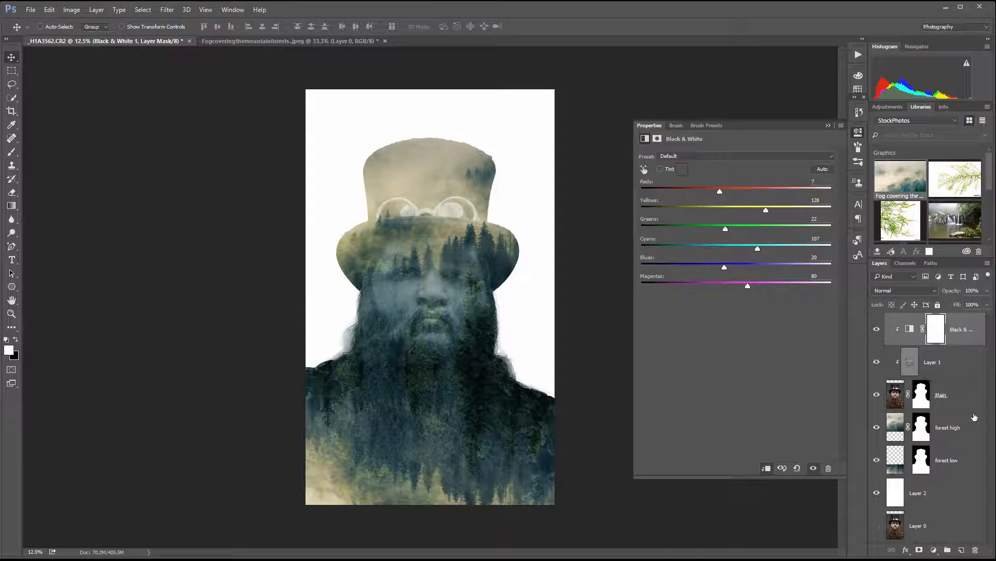
Step: Add a Black & White adjustment layer above forest high and lower its opacity to about 76%
{"action": "left_click", "coordinate": [957, 423]}
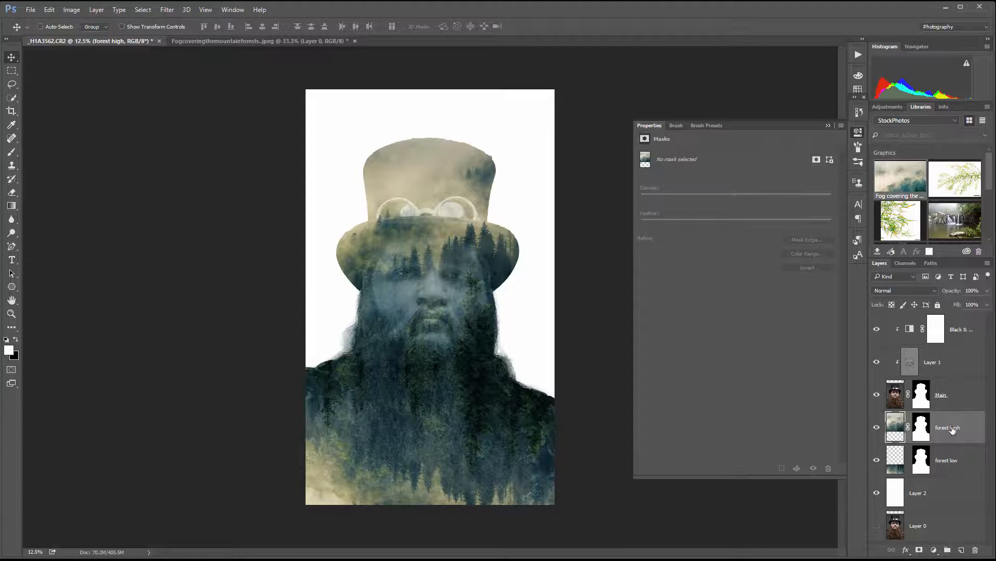
{"action": "left_click", "coordinate": [933, 549]}
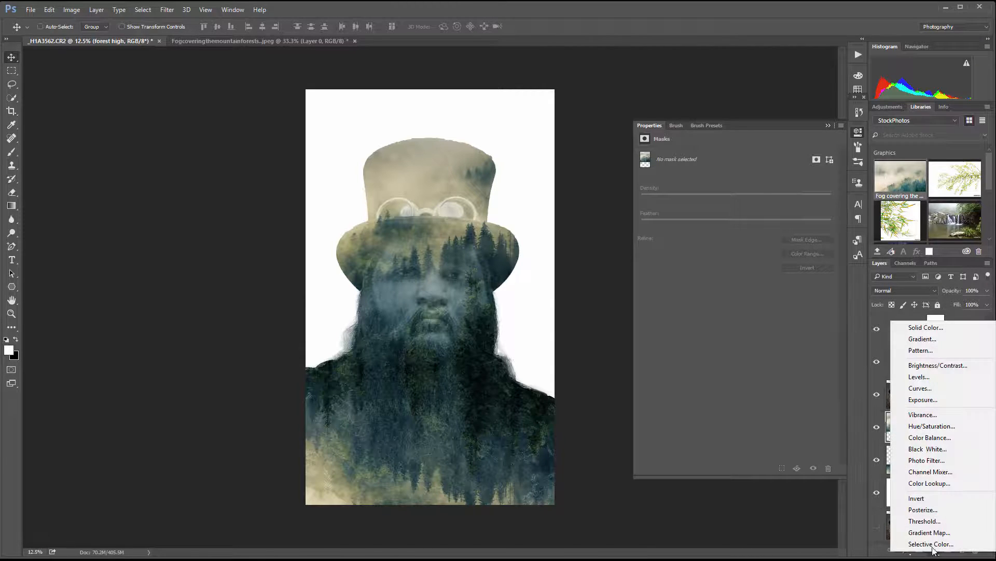
{"action": "left_click", "coordinate": [944, 448]}
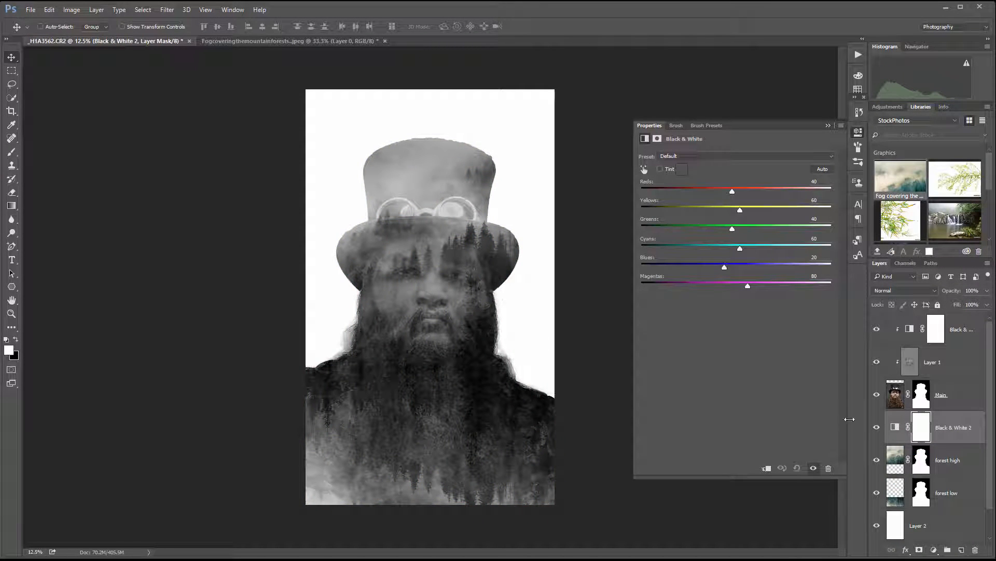
{"action": "left_click", "coordinate": [987, 291]}
{"action": "left_click_drag", "start_coordinate": [988, 304], "coordinate": [949, 307]}
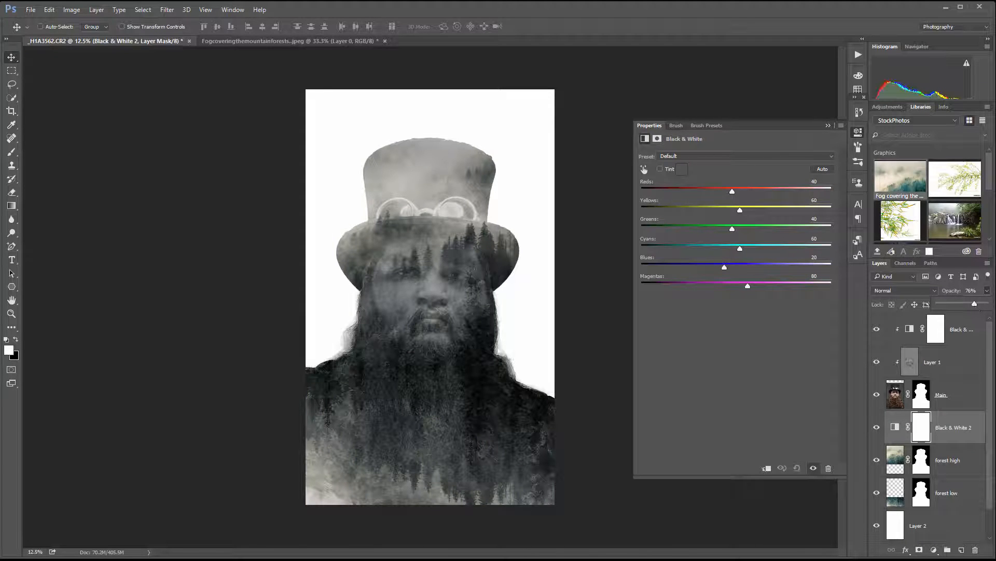
{"action": "key", "text": "Return"}
Step: Add a new layer above Black & White 2 and paint faint white fog over the face and the lower-left shoulder with a 1200 px brush at 10% opacity
{"action": "left_click", "coordinate": [961, 552]}
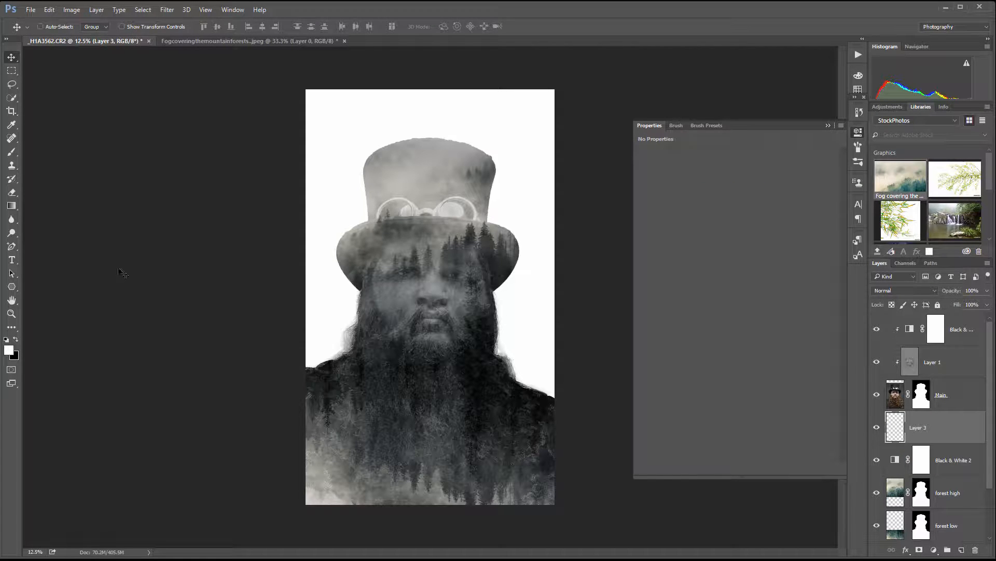
{"action": "left_click", "coordinate": [11, 152]}
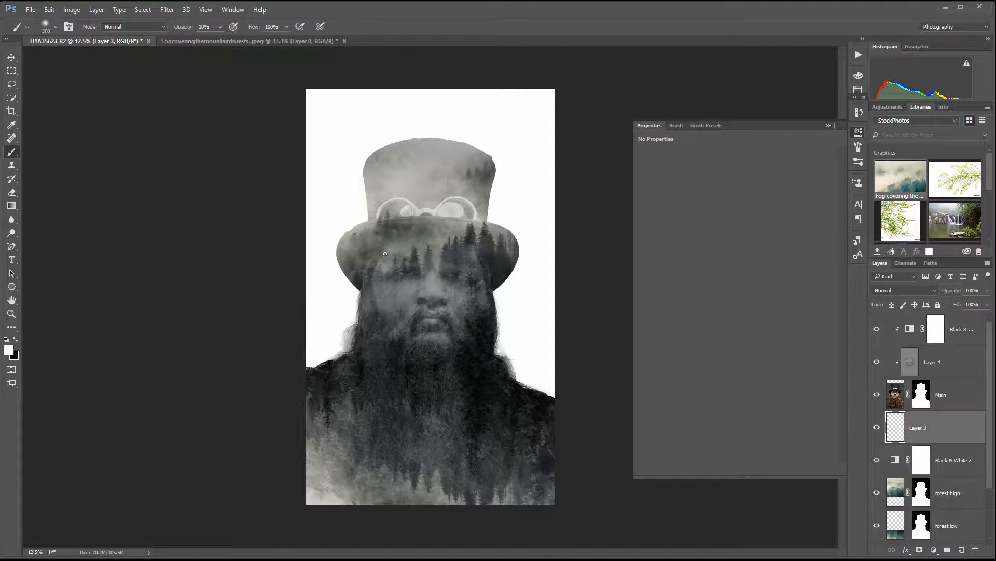
{"action": "key", "text": "bracketright"}
{"action": "key", "text": "bracketright"}
{"action": "key", "text": "bracketright"}
{"action": "key", "text": "bracketright"}
{"action": "key", "text": "bracketright"}
{"action": "key", "text": "bracketright"}
{"action": "key", "text": "bracketright"}
{"action": "key", "text": "bracketright"}
{"action": "key", "text": "bracketright"}
{"action": "mouse_move", "coordinate": [400, 282]}
{"action": "left_mouse_down"}
{"action": "mouse_move", "coordinate": [460, 275]}
{"action": "mouse_move", "coordinate": [416, 264]}
{"action": "mouse_move", "coordinate": [445, 253]}
{"action": "mouse_move", "coordinate": [453, 281]}
{"action": "left_mouse_up"}
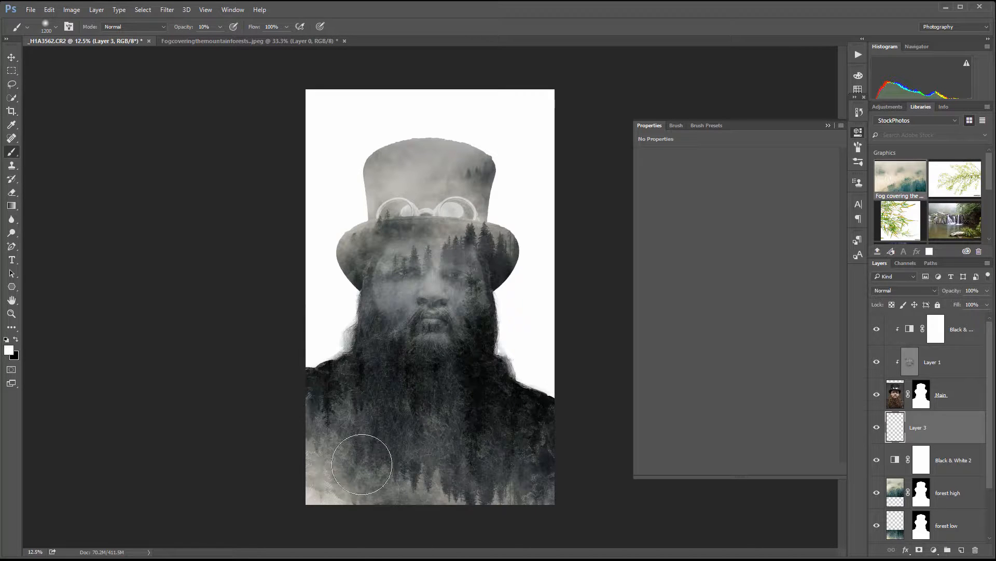
{"action": "mouse_move", "coordinate": [362, 463]}
{"action": "left_mouse_down"}
{"action": "mouse_move", "coordinate": [356, 515]}
{"action": "mouse_move", "coordinate": [341, 497]}
{"action": "mouse_move", "coordinate": [442, 526]}
{"action": "mouse_move", "coordinate": [475, 523]}
{"action": "mouse_move", "coordinate": [286, 524]}
{"action": "mouse_move", "coordinate": [333, 504]}
{"action": "mouse_move", "coordinate": [317, 443]}
{"action": "mouse_move", "coordinate": [334, 476]}
{"action": "mouse_move", "coordinate": [394, 525]}
{"action": "mouse_move", "coordinate": [401, 511]}
{"action": "mouse_move", "coordinate": [411, 517]}
{"action": "mouse_move", "coordinate": [435, 476]}
{"action": "mouse_move", "coordinate": [402, 485]}
{"action": "mouse_move", "coordinate": [390, 423]}
{"action": "mouse_move", "coordinate": [358, 490]}
{"action": "left_mouse_up"}
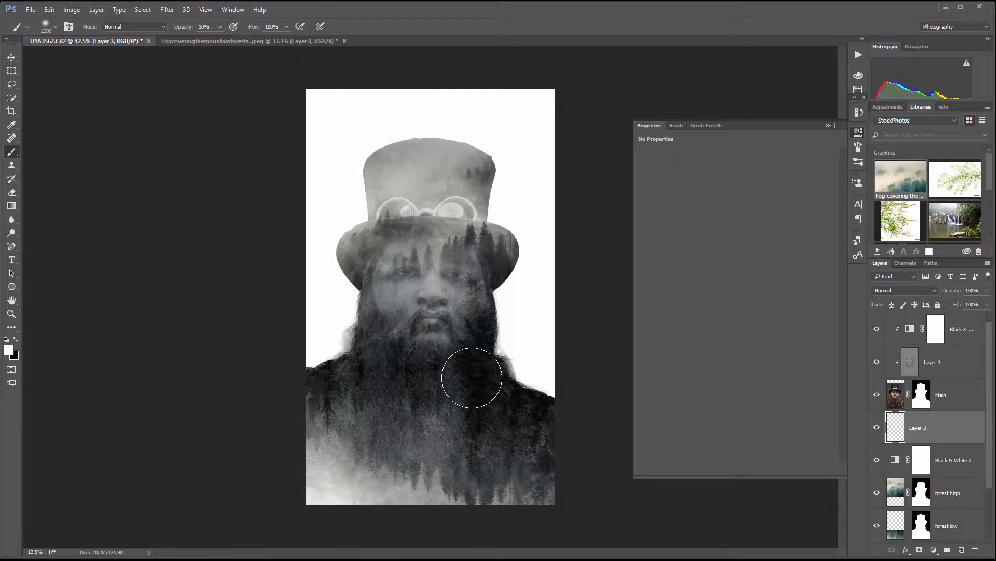
{"action": "key", "text": "ctrl+z"}
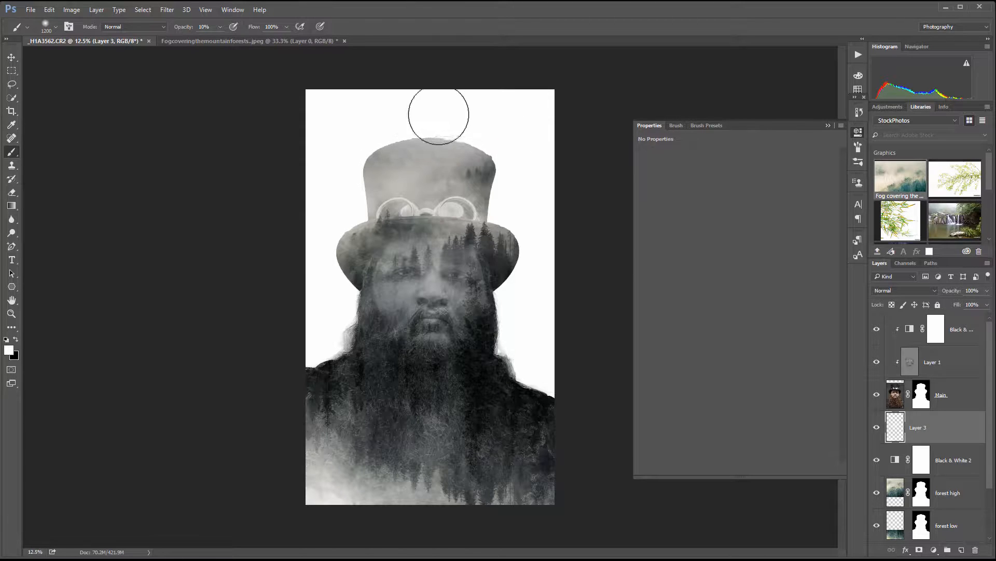
Step: Fade the top and edges of the hat with soft white strokes on Layer 3, and compare the image without and with that layer
{"action": "mouse_move", "coordinate": [382, 122]}
{"action": "left_mouse_down"}
{"action": "mouse_move", "coordinate": [337, 138]}
{"action": "mouse_move", "coordinate": [470, 118]}
{"action": "mouse_move", "coordinate": [492, 125]}
{"action": "mouse_move", "coordinate": [340, 149]}
{"action": "mouse_move", "coordinate": [346, 166]}
{"action": "mouse_move", "coordinate": [326, 151]}
{"action": "mouse_move", "coordinate": [443, 90]}
{"action": "mouse_move", "coordinate": [332, 148]}
{"action": "mouse_move", "coordinate": [397, 112]}
{"action": "mouse_move", "coordinate": [355, 130]}
{"action": "mouse_move", "coordinate": [495, 108]}
{"action": "mouse_move", "coordinate": [488, 115]}
{"action": "mouse_move", "coordinate": [512, 123]}
{"action": "mouse_move", "coordinate": [373, 138]}
{"action": "mouse_move", "coordinate": [389, 128]}
{"action": "mouse_move", "coordinate": [365, 158]}
{"action": "mouse_move", "coordinate": [306, 195]}
{"action": "mouse_move", "coordinate": [418, 127]}
{"action": "mouse_move", "coordinate": [322, 188]}
{"action": "mouse_move", "coordinate": [335, 190]}
{"action": "mouse_move", "coordinate": [428, 119]}
{"action": "mouse_move", "coordinate": [370, 122]}
{"action": "mouse_move", "coordinate": [446, 111]}
{"action": "mouse_move", "coordinate": [463, 121]}
{"action": "mouse_move", "coordinate": [446, 125]}
{"action": "mouse_move", "coordinate": [496, 113]}
{"action": "mouse_move", "coordinate": [333, 156]}
{"action": "mouse_move", "coordinate": [372, 143]}
{"action": "mouse_move", "coordinate": [322, 205]}
{"action": "left_mouse_up"}
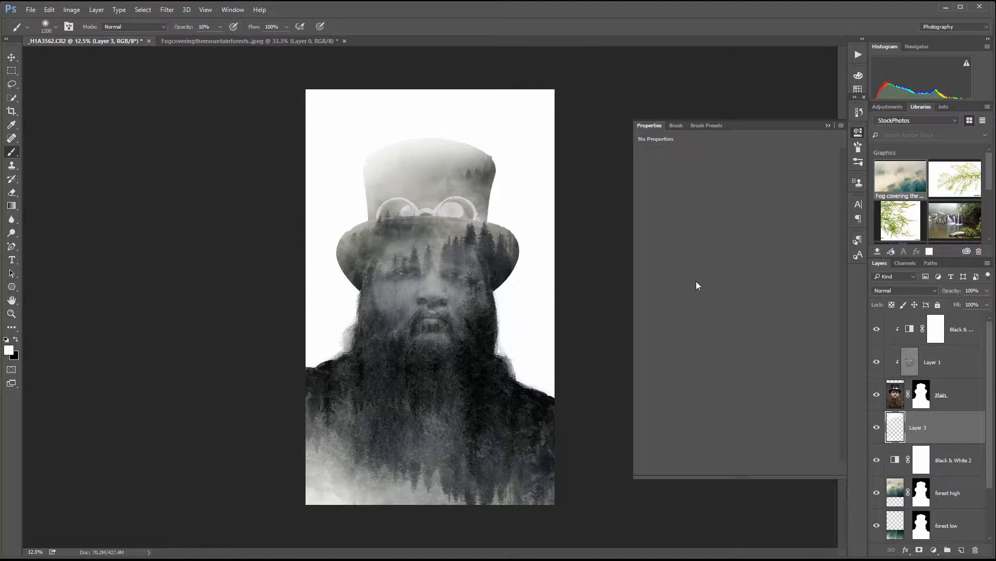
{"action": "mouse_move", "coordinate": [421, 154]}
{"action": "left_mouse_down"}
{"action": "mouse_move", "coordinate": [446, 125]}
{"action": "mouse_move", "coordinate": [496, 125]}
{"action": "mouse_move", "coordinate": [421, 130]}
{"action": "mouse_move", "coordinate": [454, 115]}
{"action": "mouse_move", "coordinate": [388, 133]}
{"action": "mouse_move", "coordinate": [429, 112]}
{"action": "mouse_move", "coordinate": [336, 193]}
{"action": "left_mouse_up"}
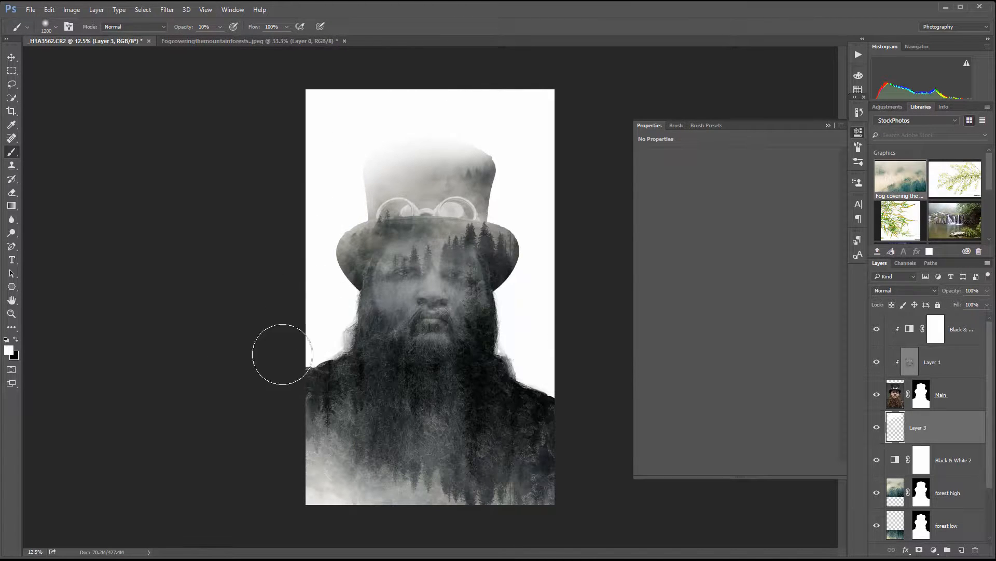
{"action": "left_click_drag", "start_coordinate": [518, 345], "coordinate": [531, 335]}
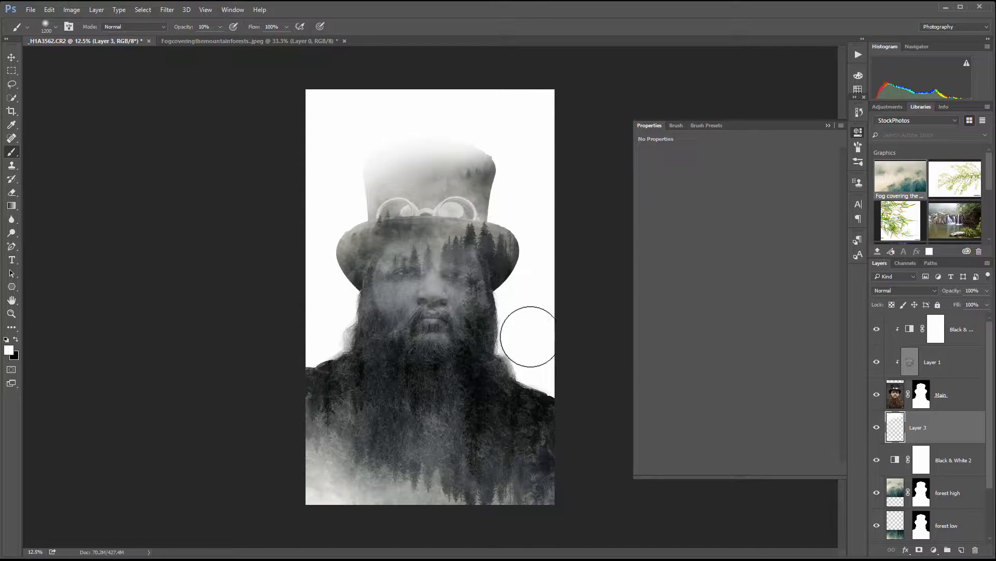
{"action": "left_click", "coordinate": [877, 429]}
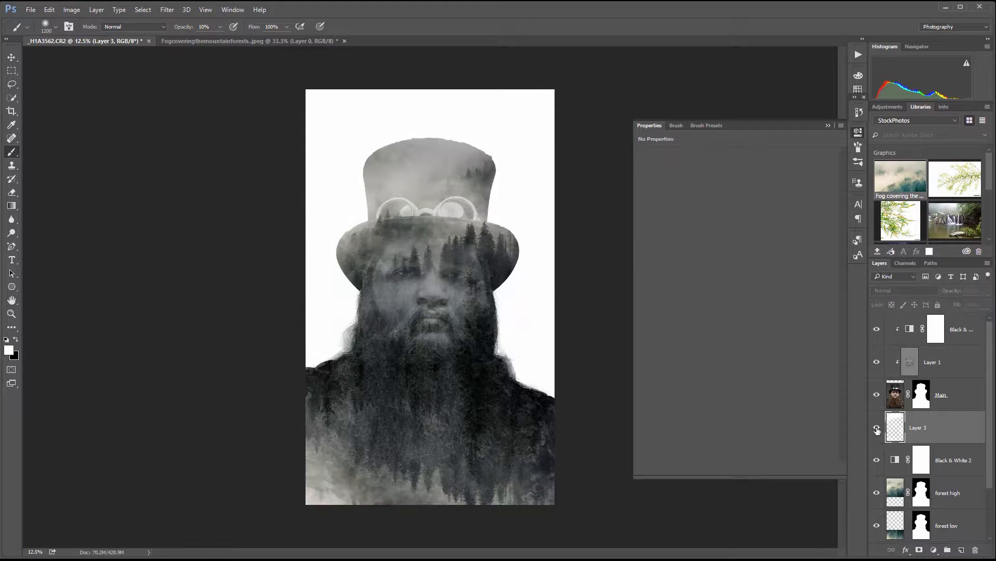
{"action": "left_click", "coordinate": [877, 428]}
{"action": "left_click", "coordinate": [877, 428]}
{"action": "left_click", "coordinate": [877, 428]}
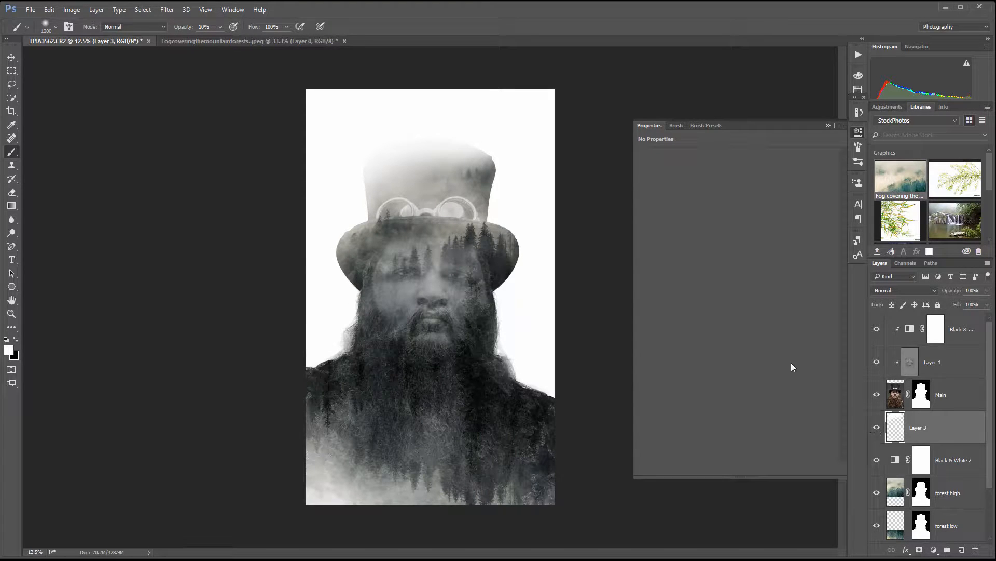
Step: Add a Curves adjustment layer above the top Black & White layer and set its blend mode to Color
{"action": "left_click", "coordinate": [966, 338]}
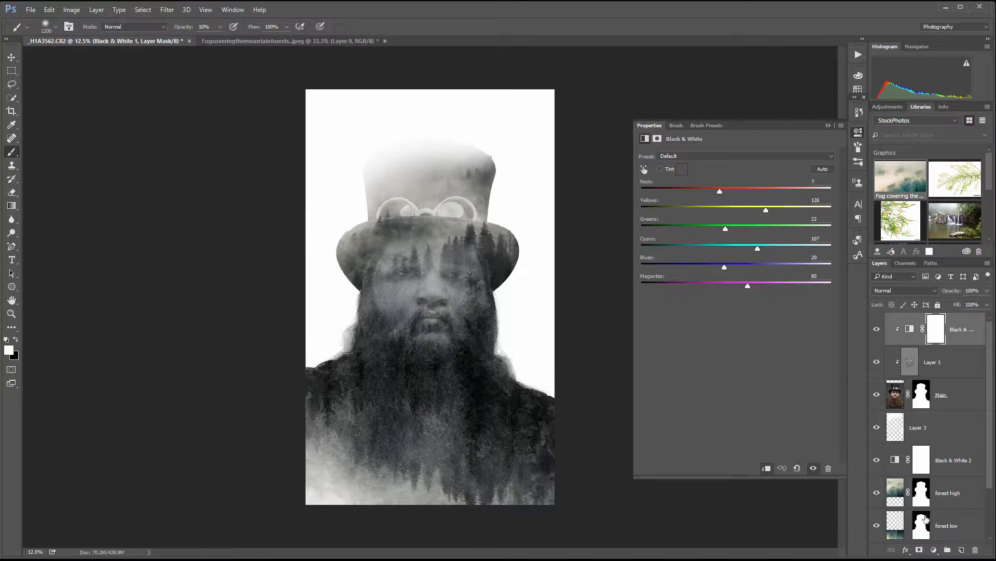
{"action": "left_click", "coordinate": [933, 549]}
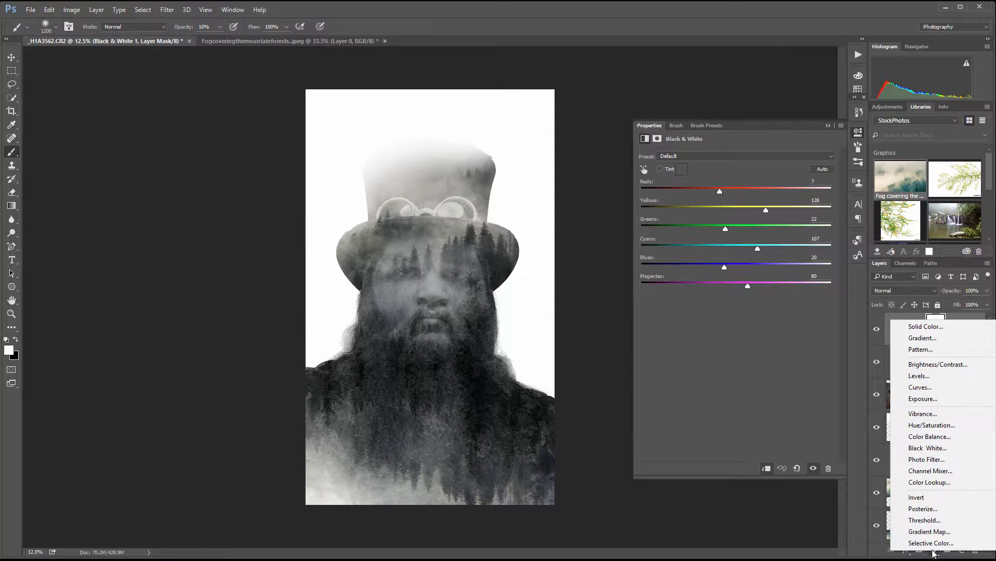
{"action": "left_click", "coordinate": [946, 386]}
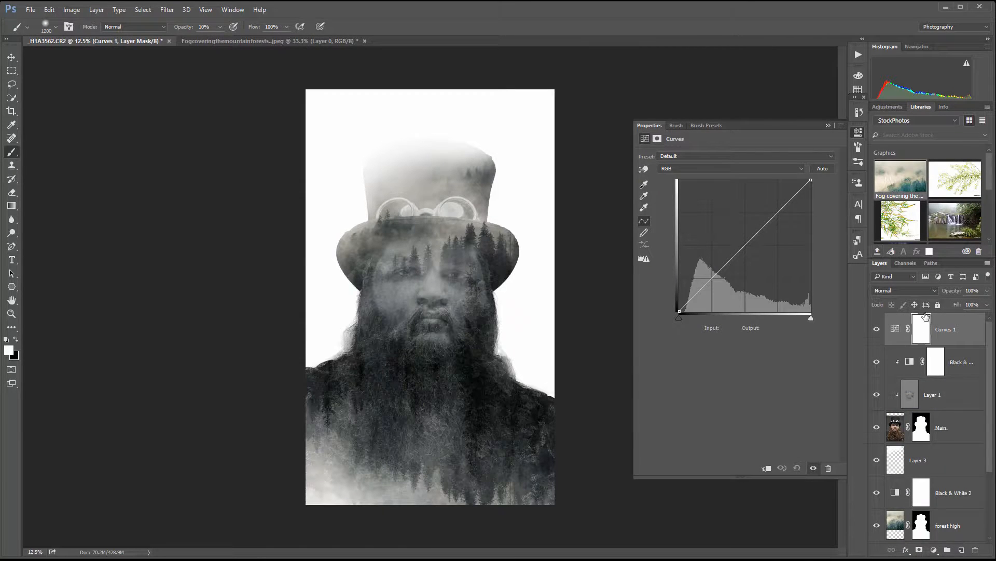
{"action": "left_click", "coordinate": [932, 289]}
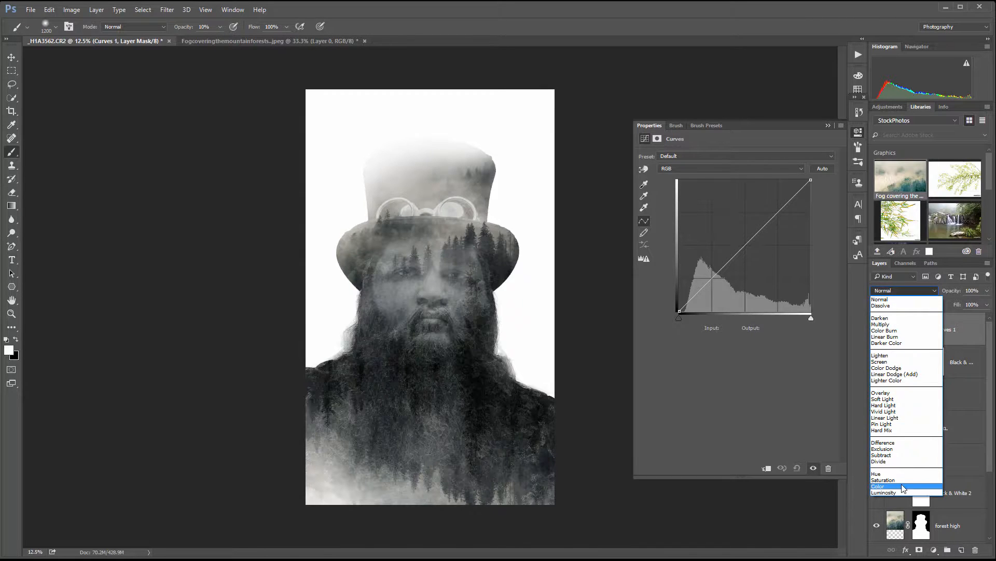
{"action": "left_click", "coordinate": [908, 487]}
Step: Raise the black point of the Blue curve slightly and anchor its midtones at input 138, output 134
{"action": "left_click", "coordinate": [708, 167]}
{"action": "left_click", "coordinate": [687, 196]}
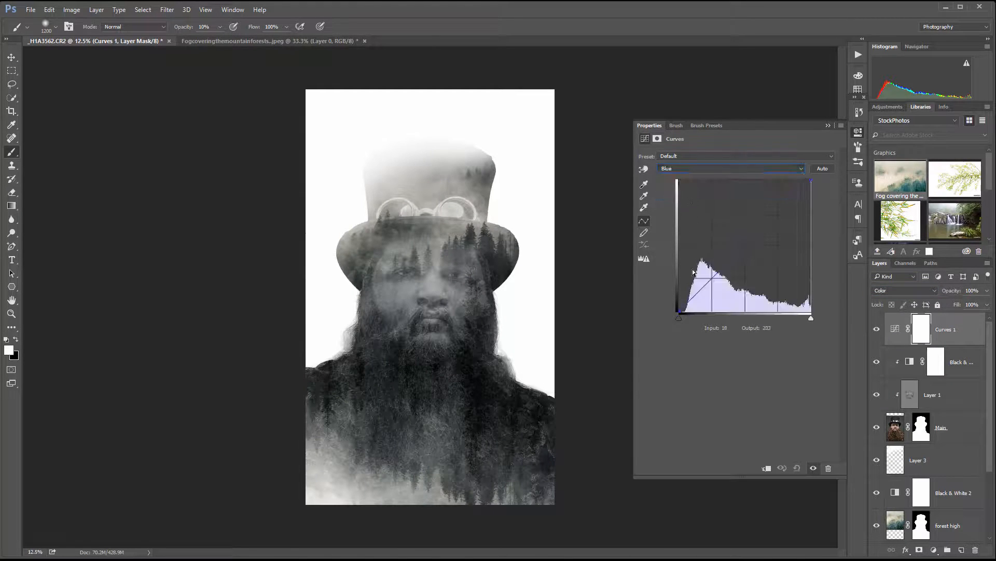
{"action": "left_click_drag", "start_coordinate": [679, 310], "coordinate": [679, 299]}
{"action": "left_click", "coordinate": [750, 241]}
{"action": "left_click_drag", "start_coordinate": [750, 241], "coordinate": [751, 243]}
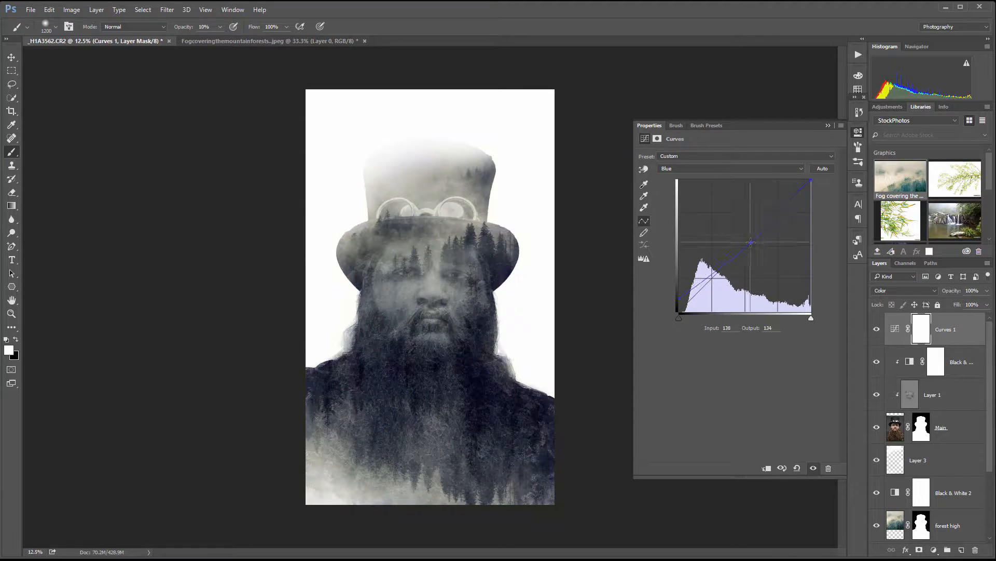
Step: Move the Red curve's black point slightly inward along the baseline and anchor its midtones at input 136, output 134
{"action": "left_click", "coordinate": [682, 168]}
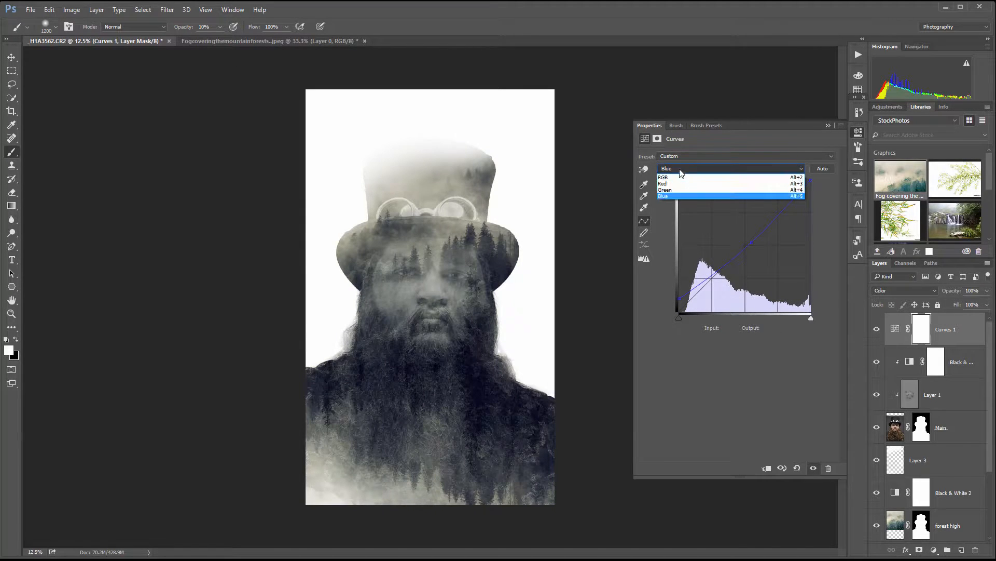
{"action": "left_click", "coordinate": [680, 183]}
{"action": "left_click_drag", "start_coordinate": [680, 312], "coordinate": [692, 311]}
{"action": "left_click_drag", "start_coordinate": [718, 277], "coordinate": [750, 243]}
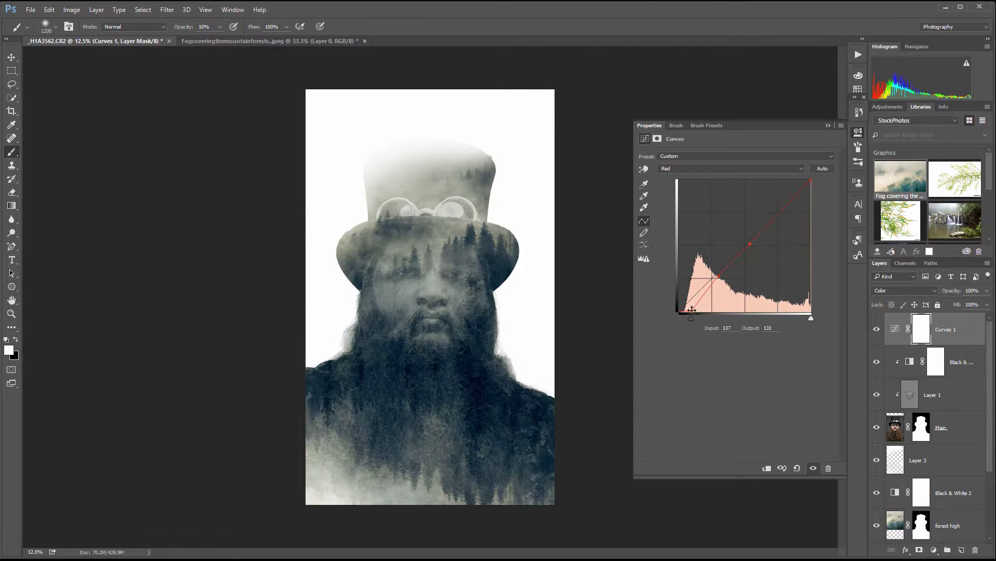
{"action": "left_click_drag", "start_coordinate": [692, 309], "coordinate": [685, 311]}
{"action": "left_click_drag", "start_coordinate": [749, 244], "coordinate": [749, 243]}
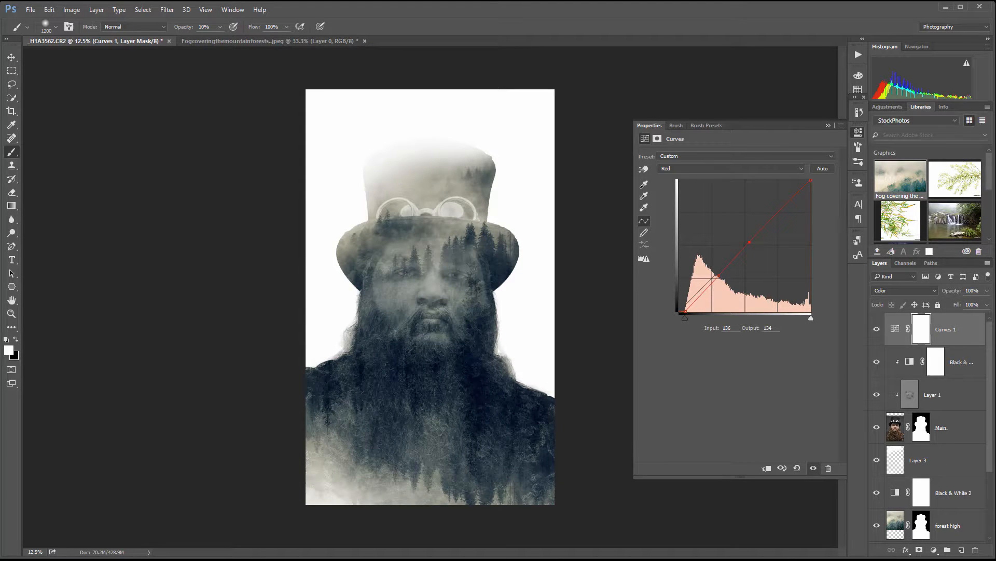
Step: Add a second Curves adjustment layer on top of the stack and set its blend mode to Luminosity
{"action": "left_click", "coordinate": [934, 550]}
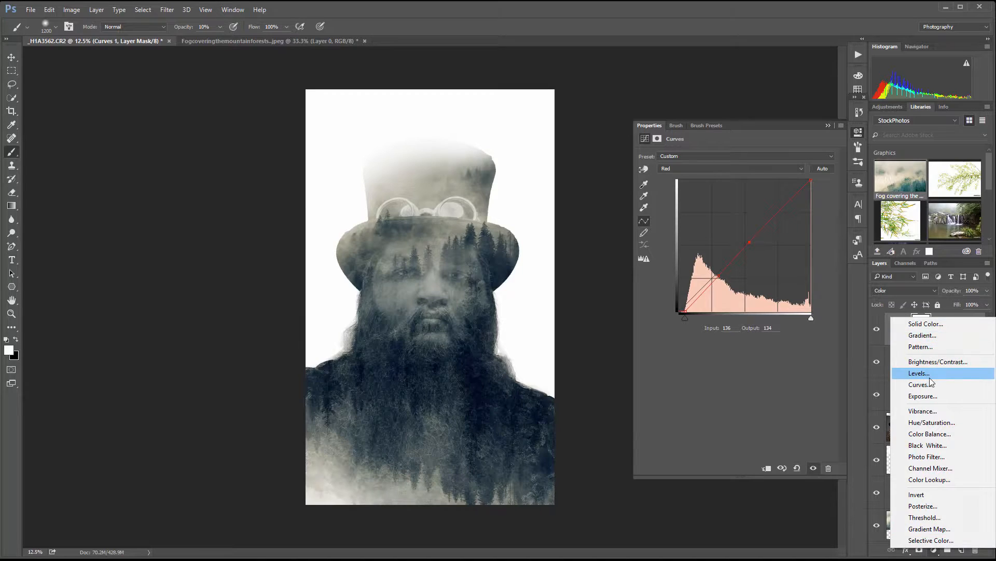
{"action": "left_click", "coordinate": [928, 385]}
{"action": "left_click", "coordinate": [920, 289]}
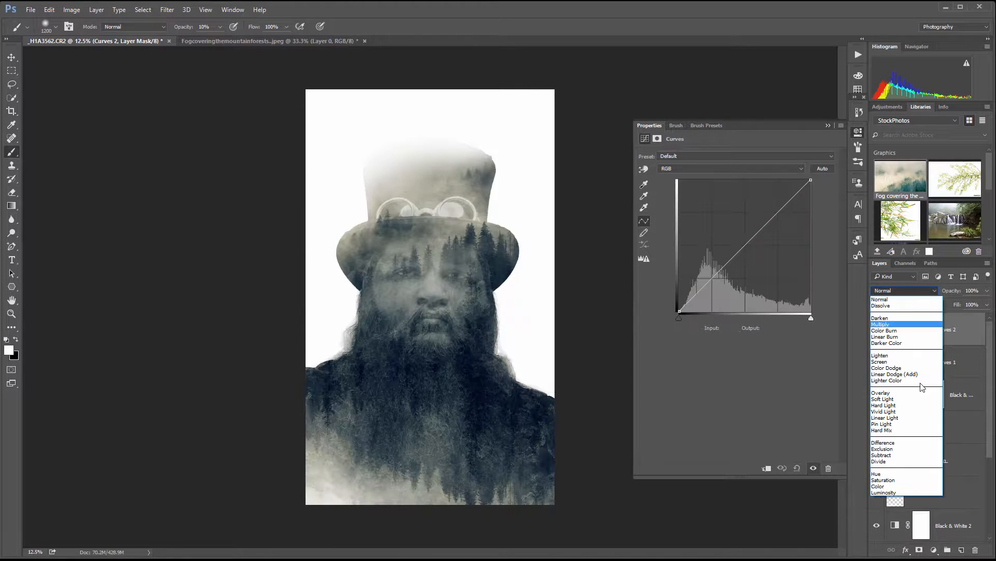
{"action": "left_click", "coordinate": [902, 492]}
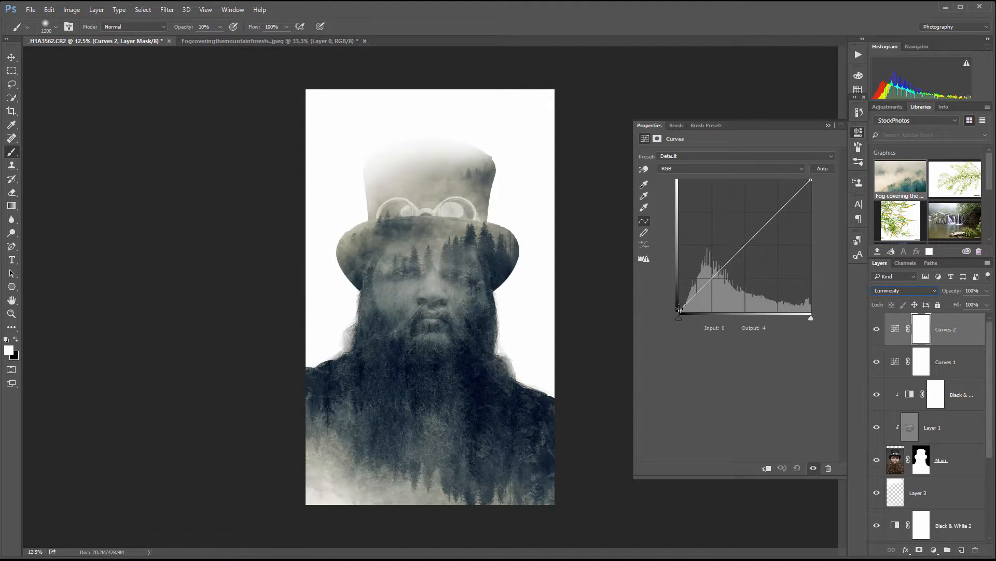
Step: Lift the RGB curve's black point for faded shadows and brighten its midtones to input 140, output 154
{"action": "mouse_move", "coordinate": [679, 308]}
{"action": "left_mouse_down"}
{"action": "mouse_move", "coordinate": [671, 283]}
{"action": "mouse_move", "coordinate": [664, 304]}
{"action": "left_mouse_up"}
{"action": "mouse_move", "coordinate": [813, 181]}
{"action": "left_mouse_down"}
{"action": "mouse_move", "coordinate": [813, 203]}
{"action": "mouse_move", "coordinate": [818, 172]}
{"action": "left_mouse_up"}
{"action": "left_click_drag", "start_coordinate": [754, 238], "coordinate": [751, 230]}
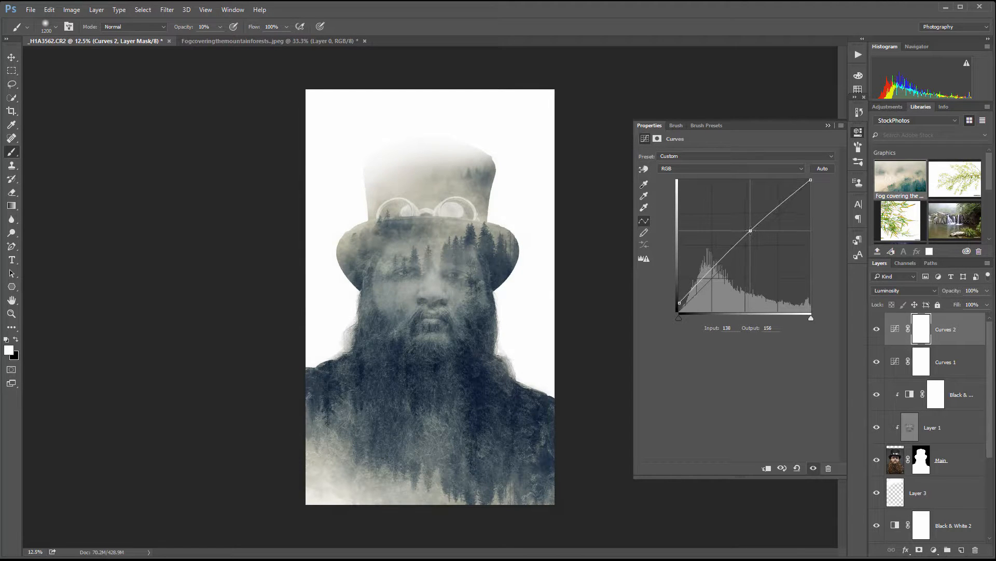
{"action": "left_click", "coordinate": [680, 301]}
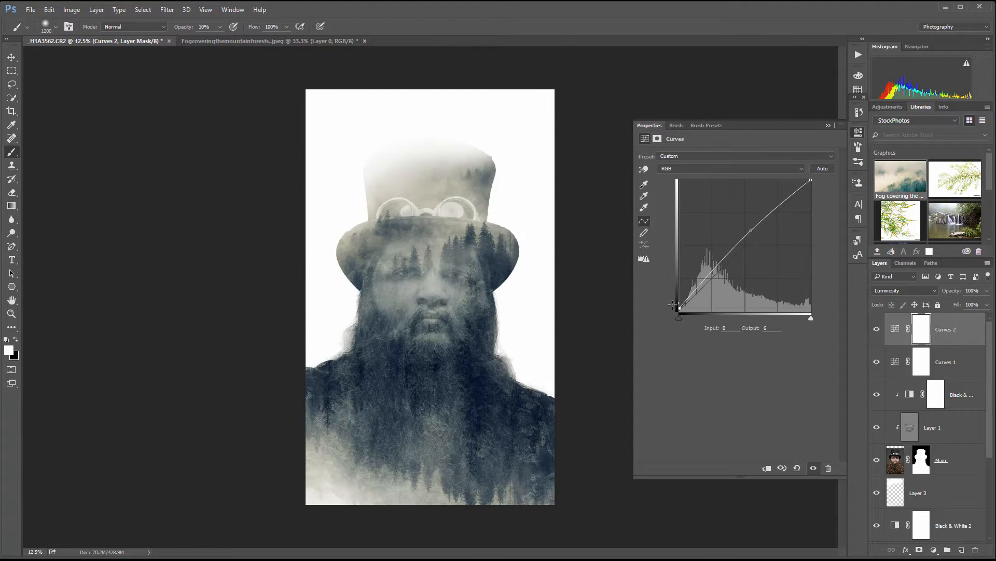
{"action": "left_click_drag", "start_coordinate": [752, 231], "coordinate": [752, 232]}
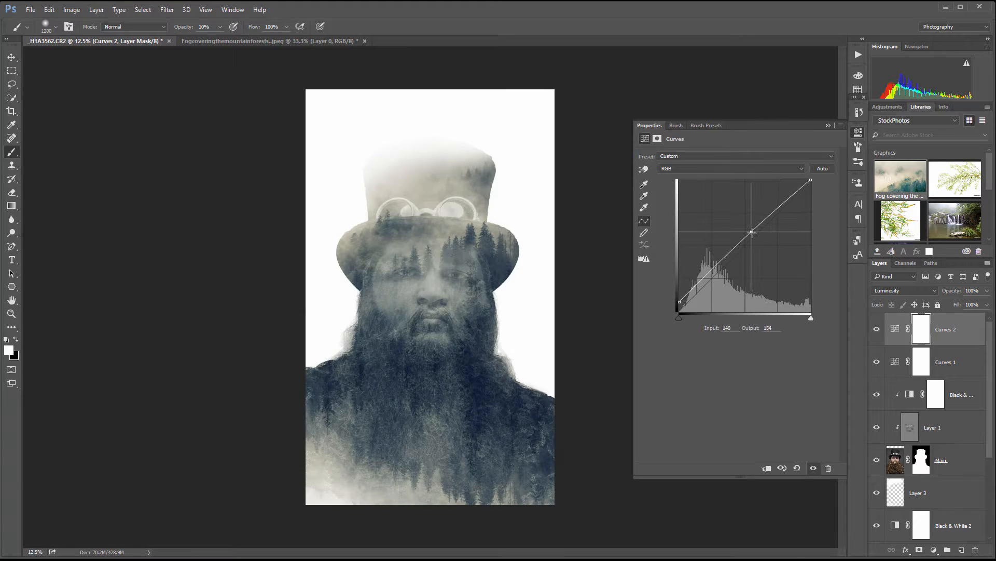